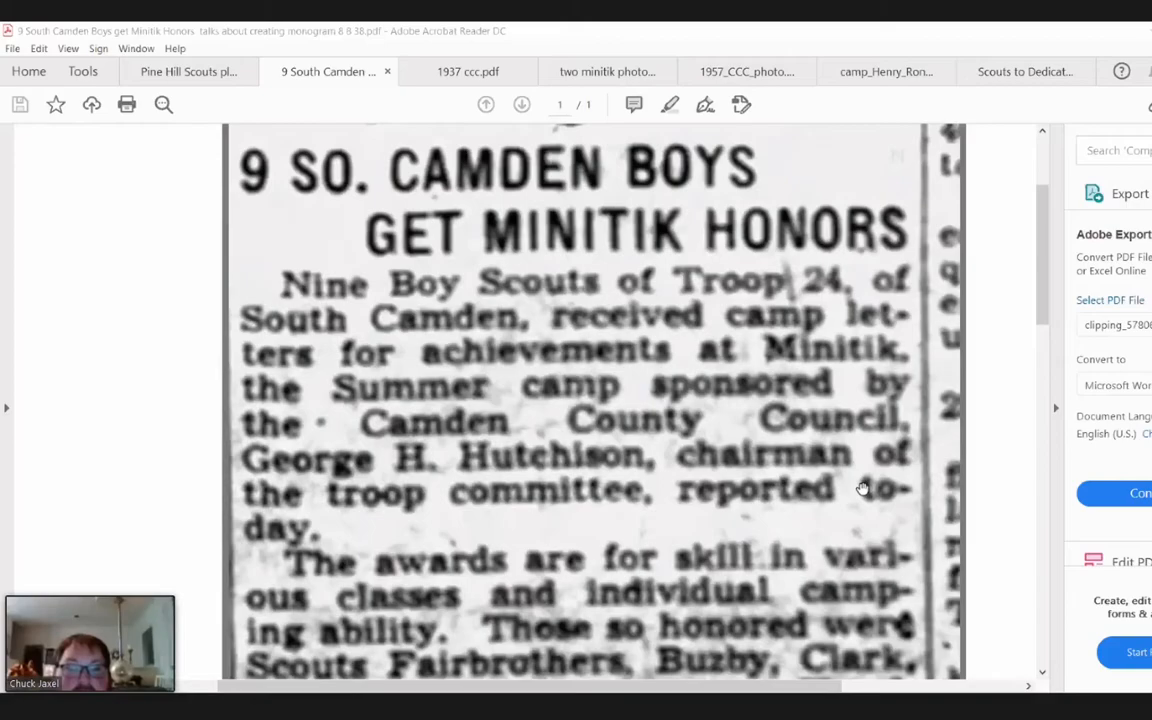
- Read the South Camden Boys Minitik honors clipping and the 1937 clipping about county Scouts visiting the Jamboree
scroll(862, 488, down, 2)
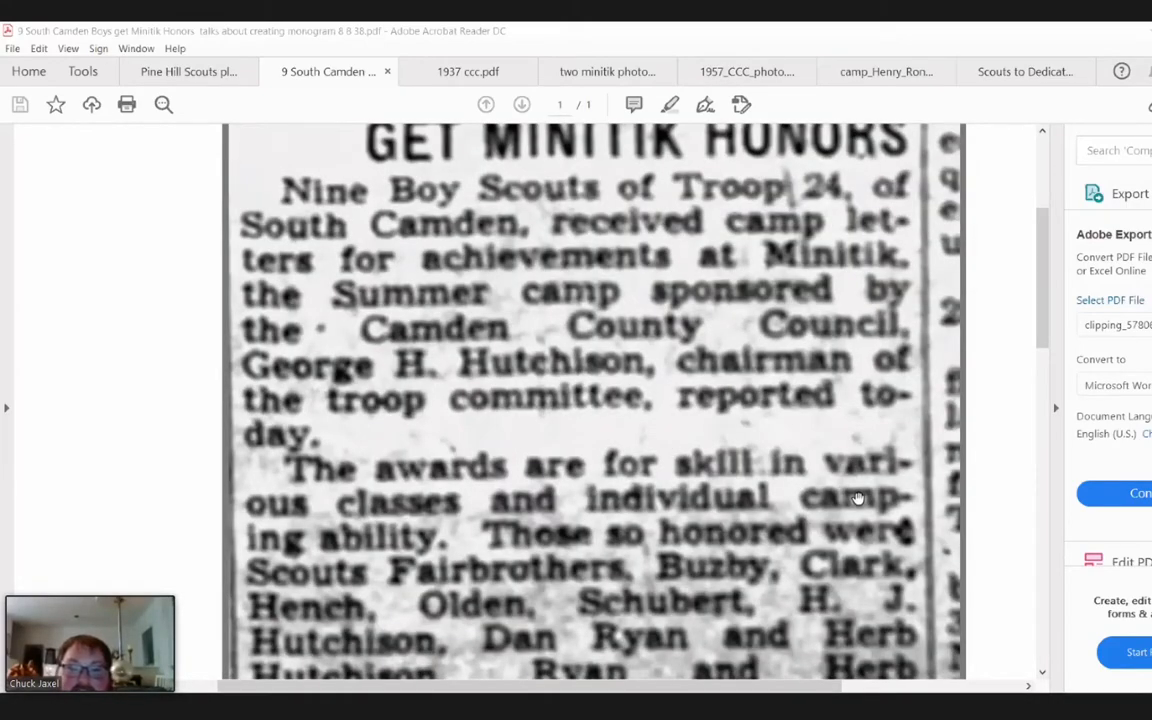
scroll(857, 498, down, 5)
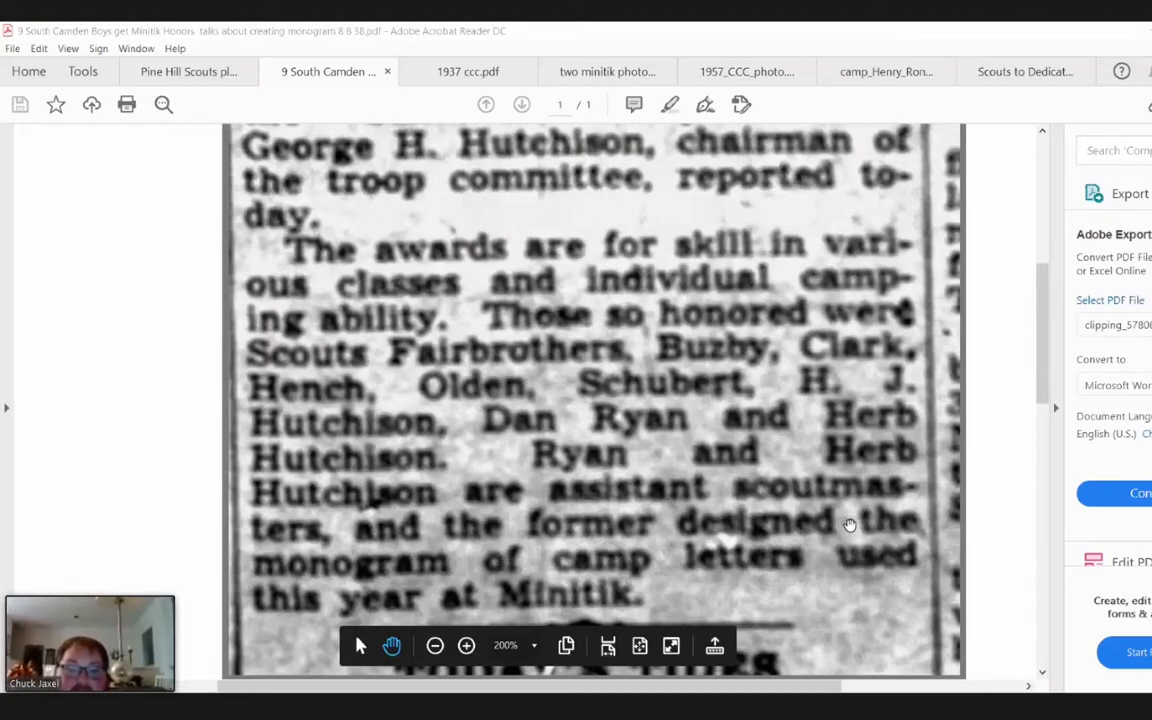
key(ctrl+Tab)
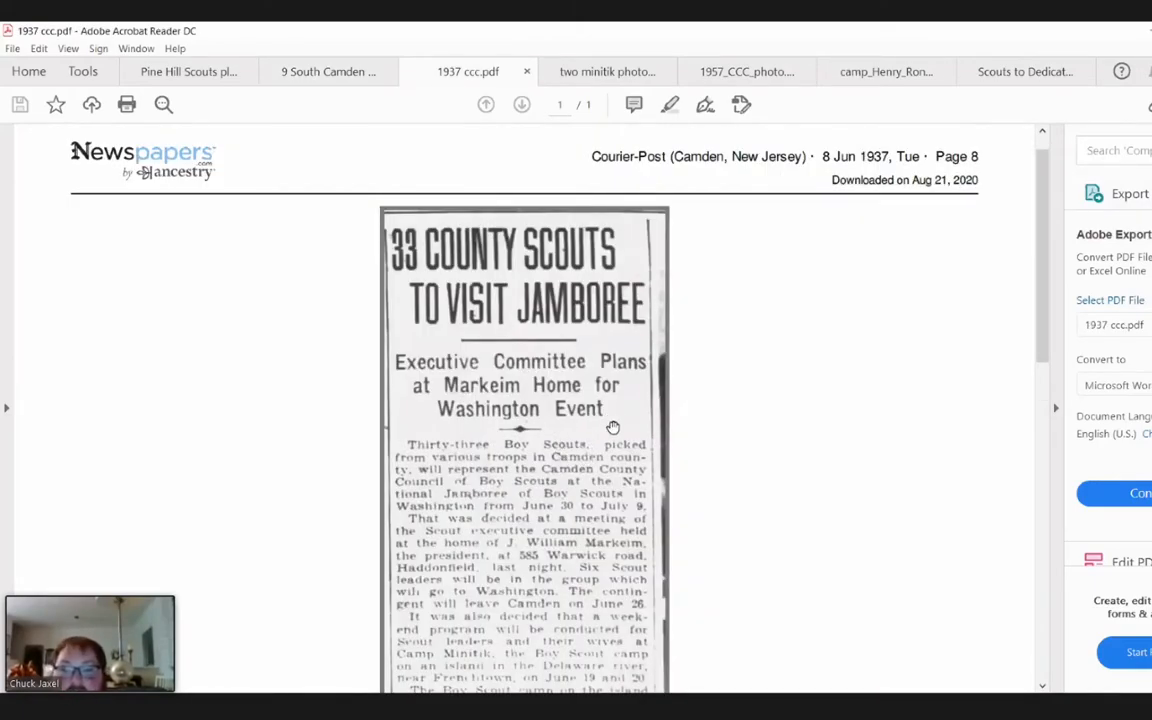
scroll(613, 428, down, 1)
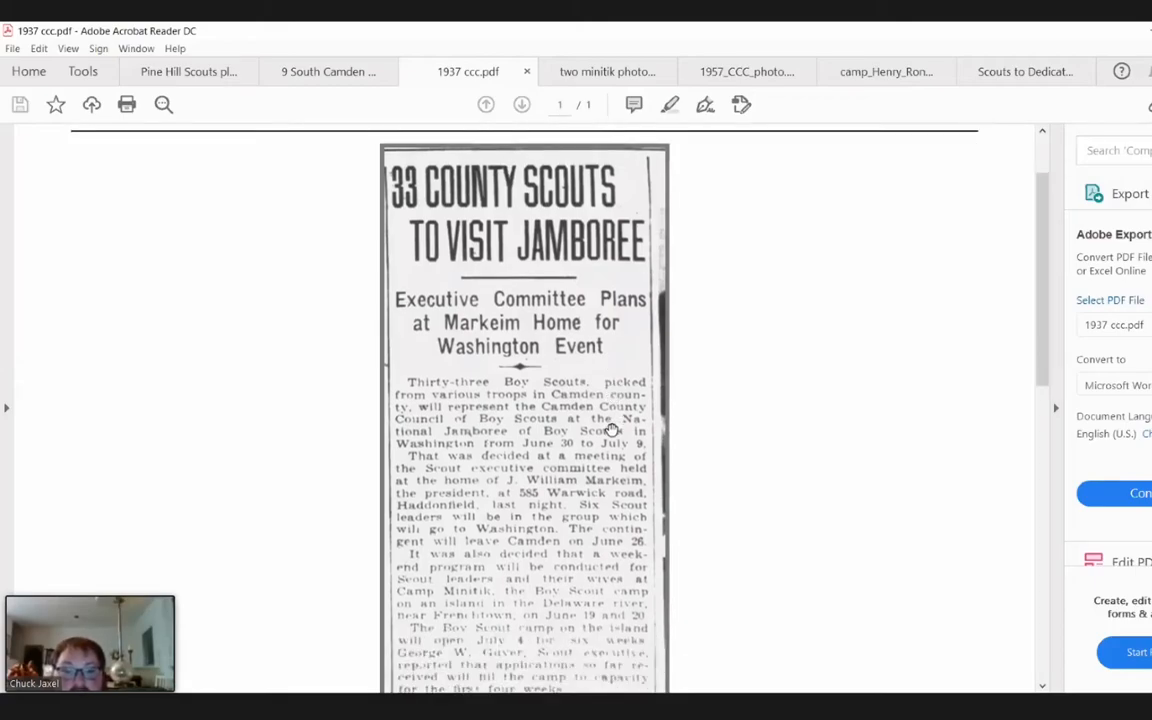
scroll(613, 428, down, 2)
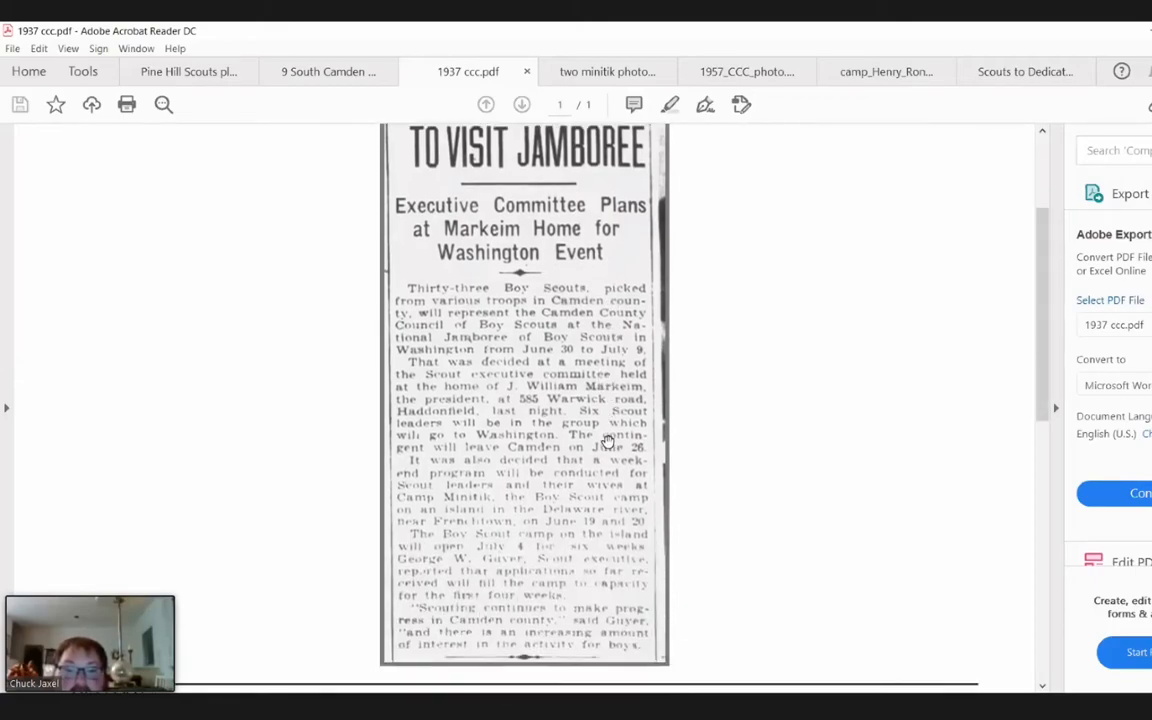
- View the open Minitik and 1957 CCC photo clippings and the Camp Henry Roney article
key(ctrl+Tab)
click(742, 76)
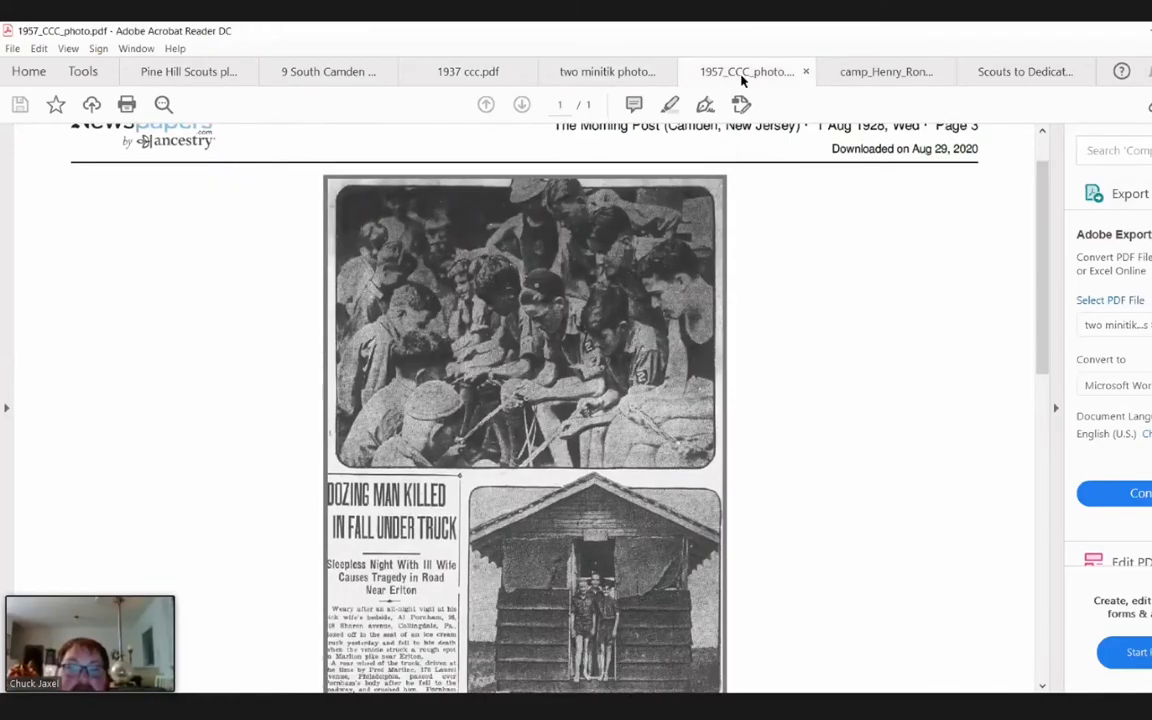
click(614, 83)
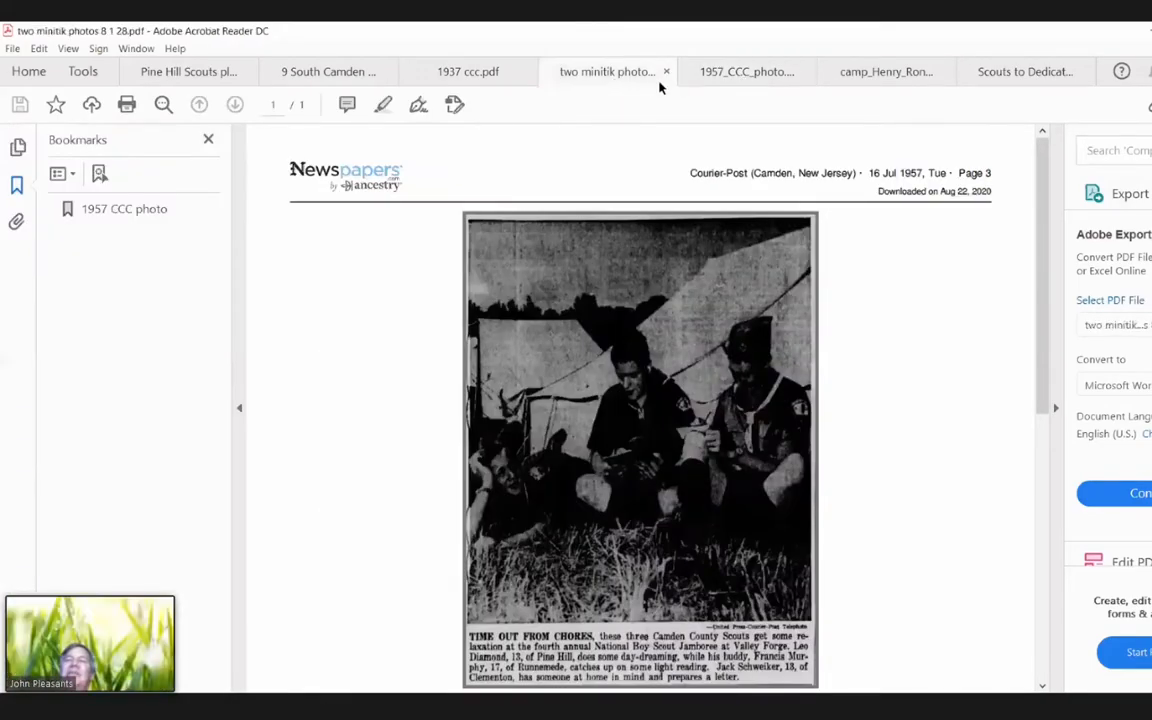
click(755, 74)
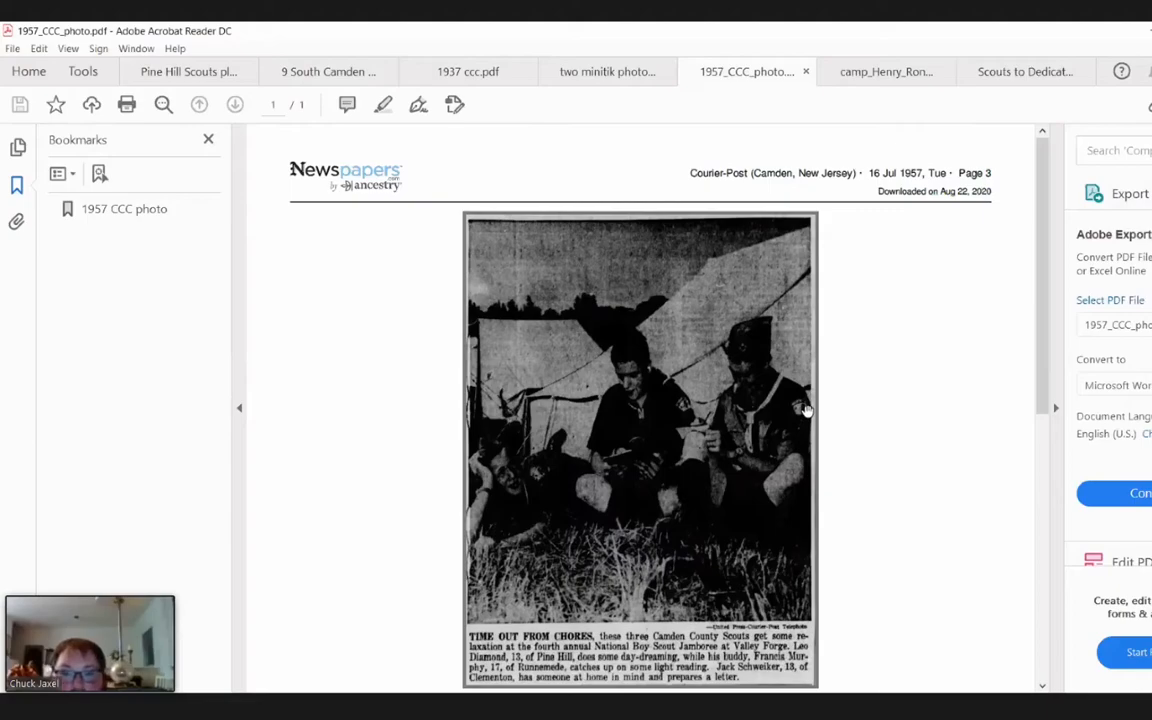
click(826, 80)
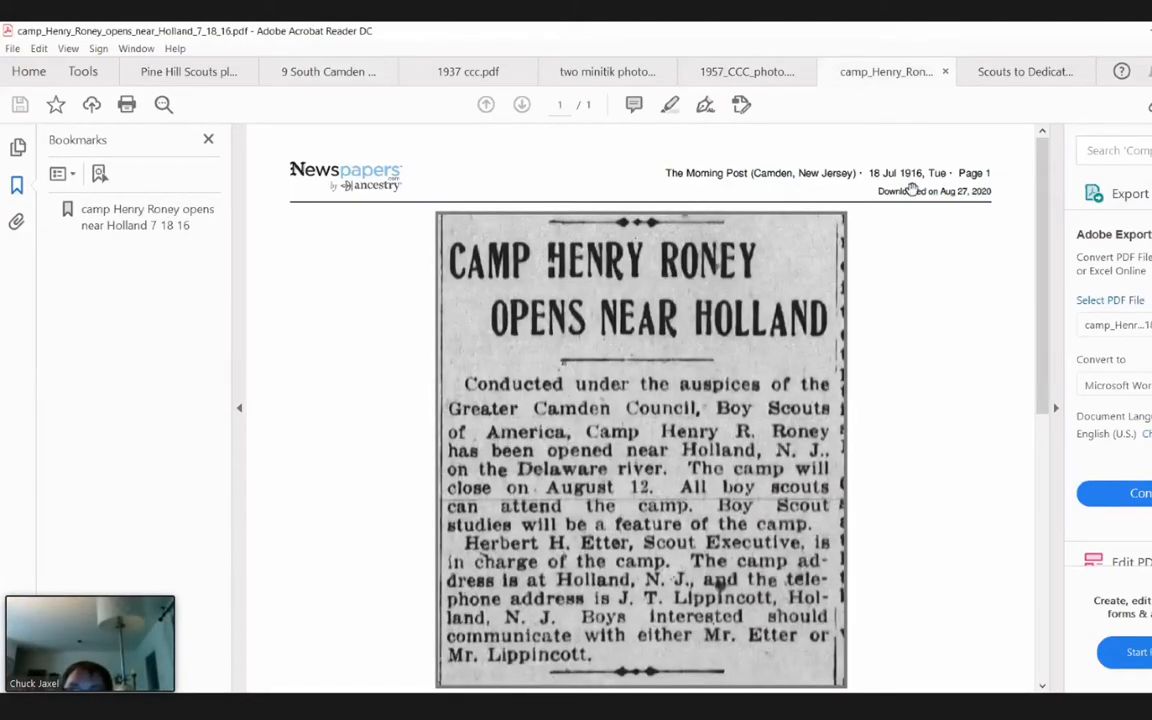
- Switch to Newspapers.com in the browser and narrow the Camp Ames search to New Jersey and the years 1923 to 1930
key(alt+Tab)
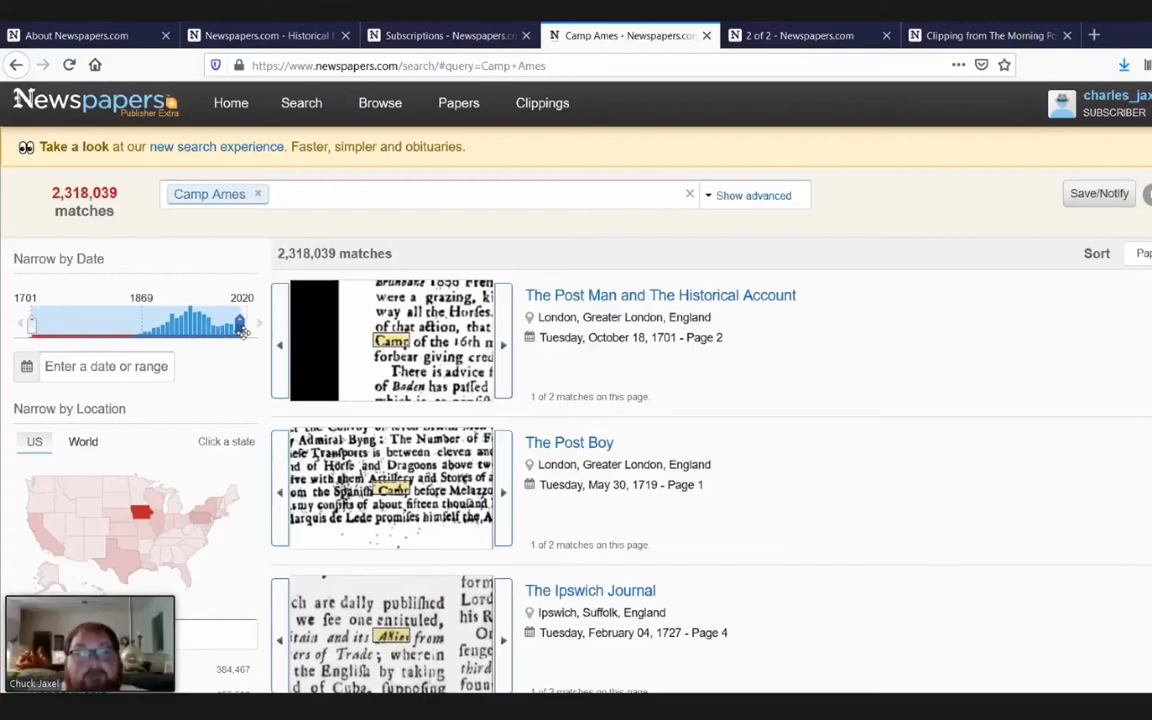
drag(243, 333, 186, 323)
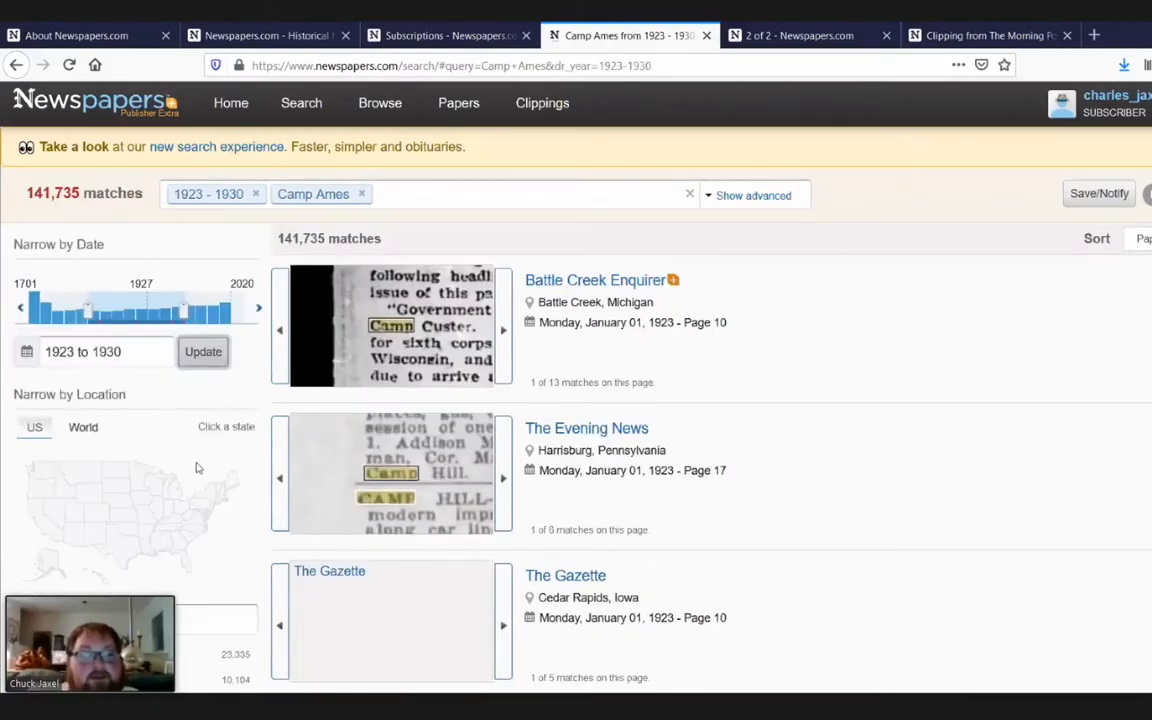
scroll(201, 458, down, 2)
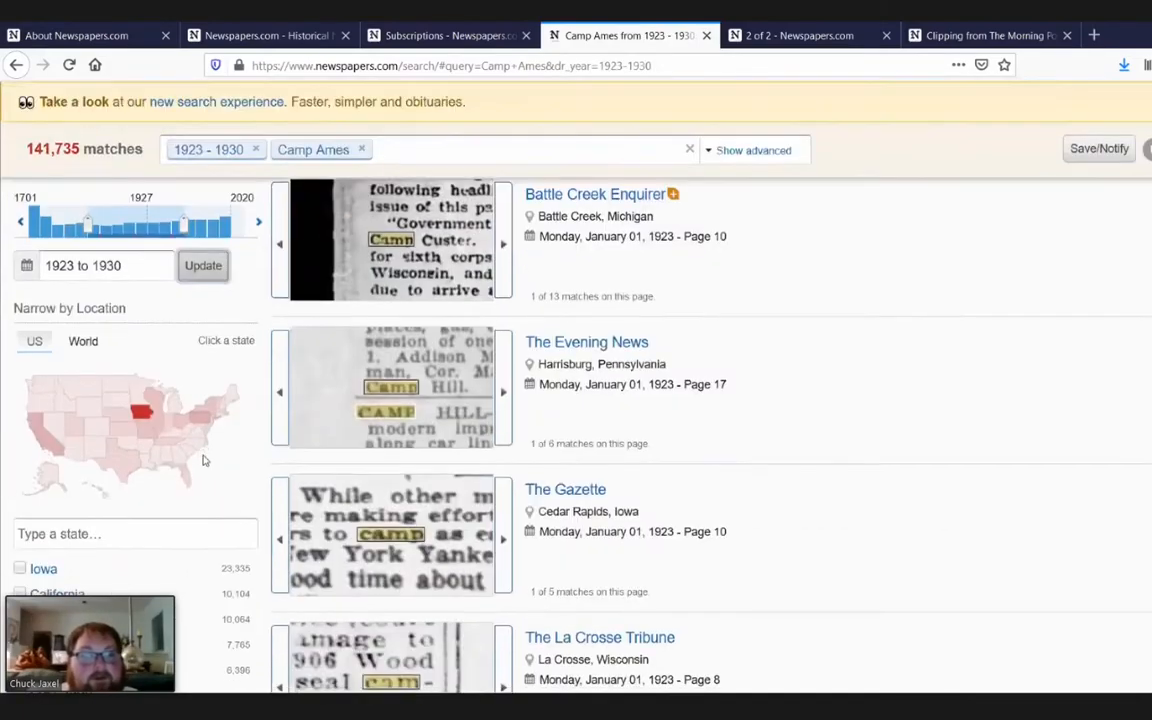
scroll(213, 506, down, 2)
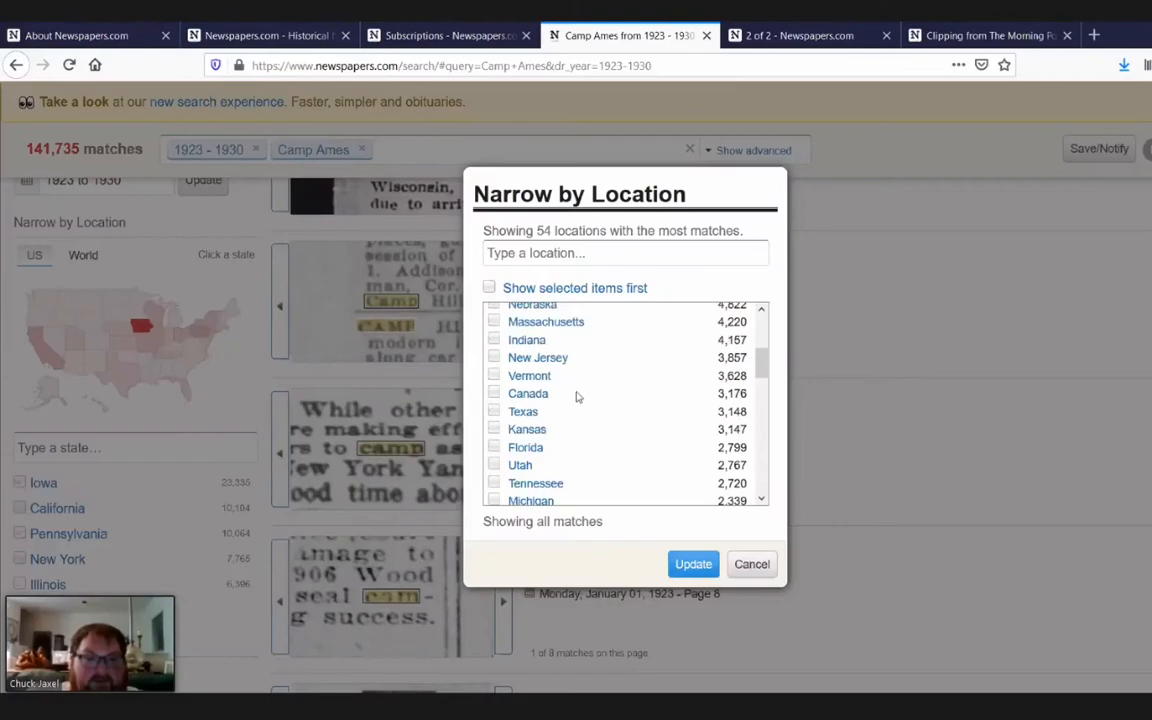
click(557, 364)
click(693, 564)
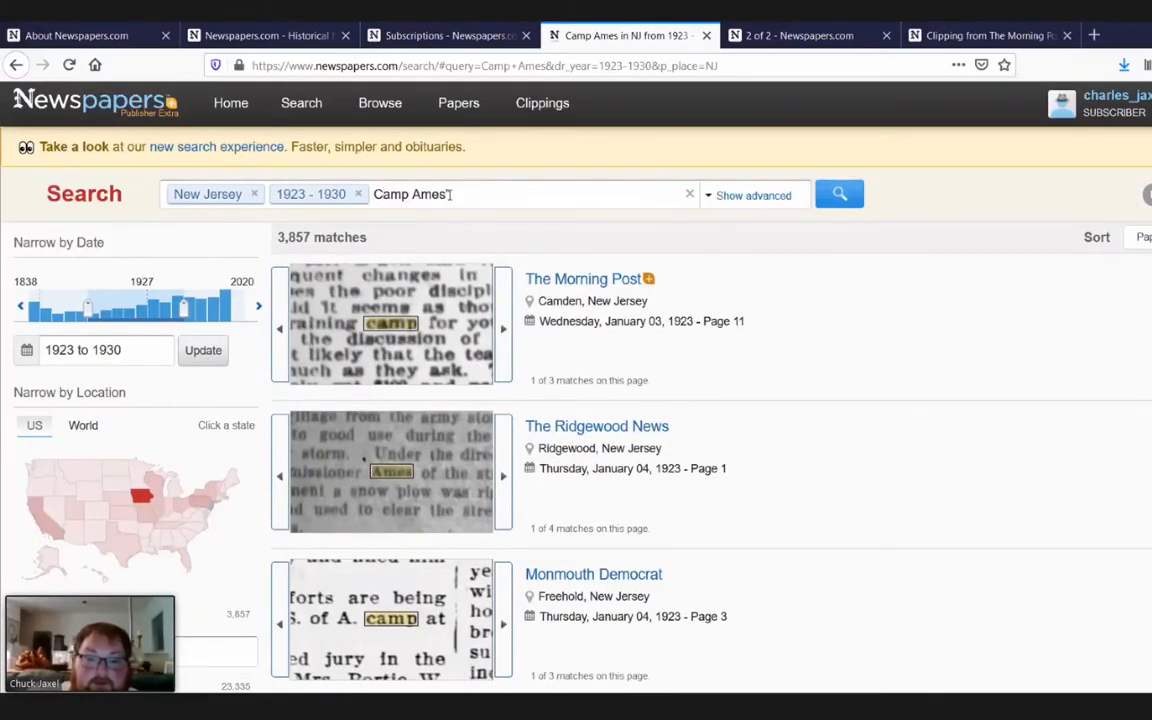
- Rerun the filtered search with the exact phrase "Camp Ames" in quotation marks
key(Home)
text(")
key(End)
text(")
key(Return)
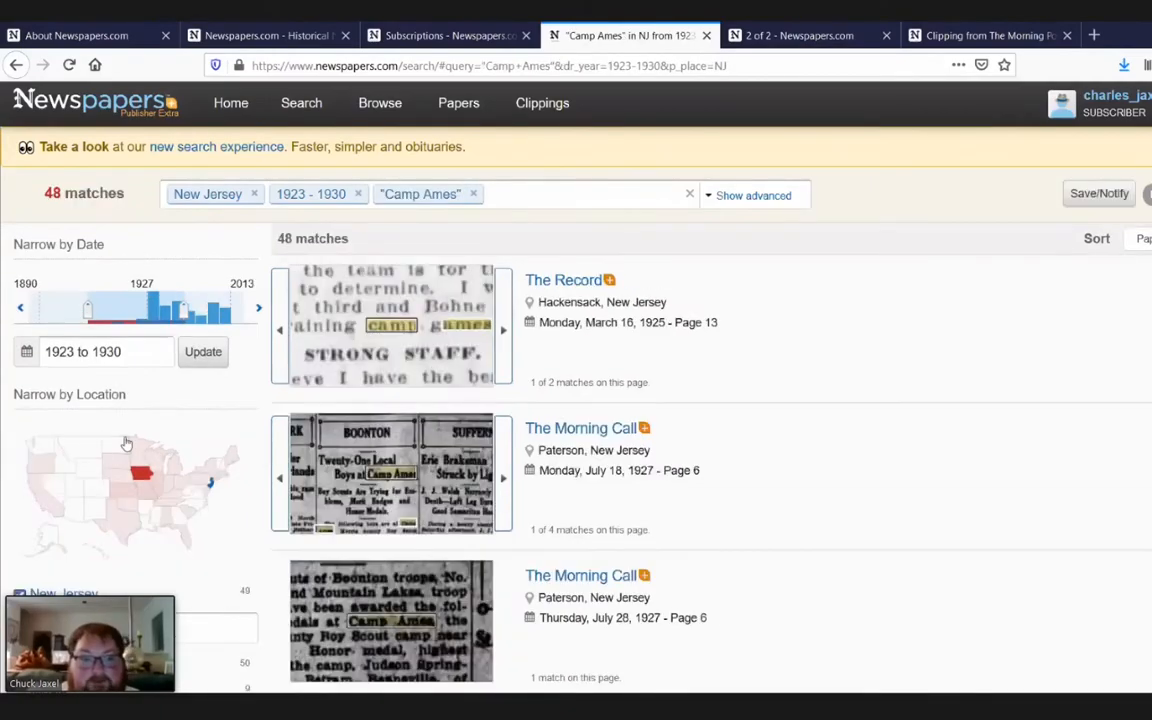
click(127, 424)
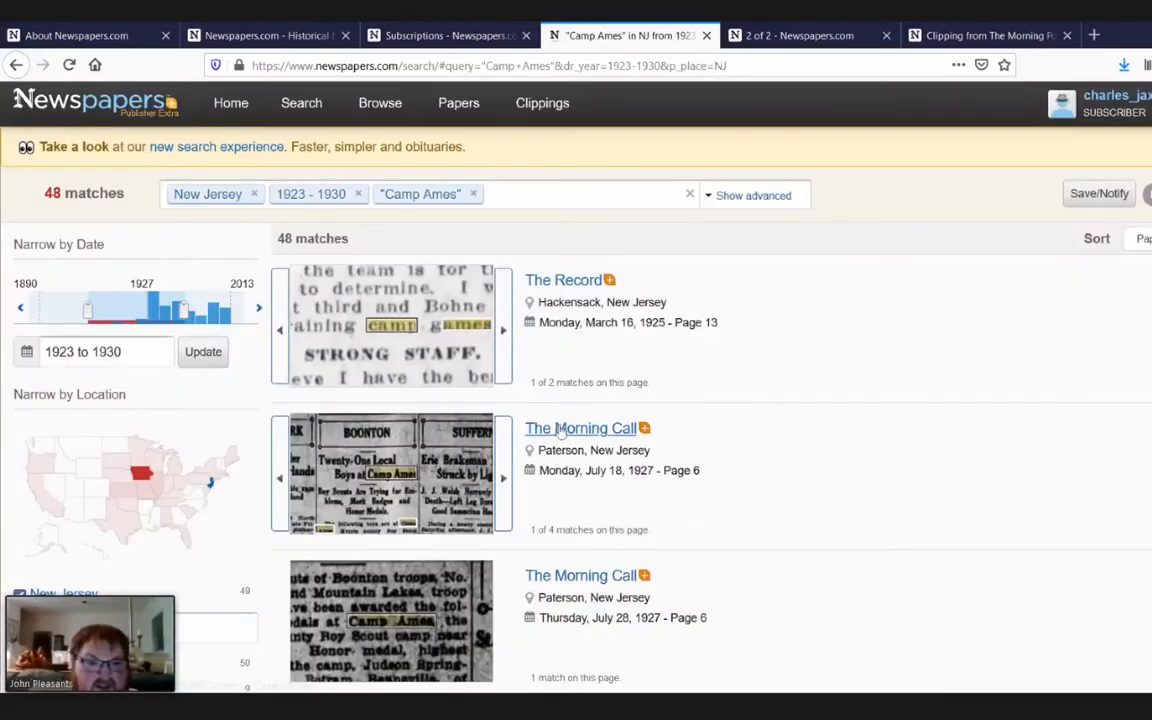
- Open The Morning Call match from July 18, 1927, page 6, and read its Camp Ames article
click(580, 427)
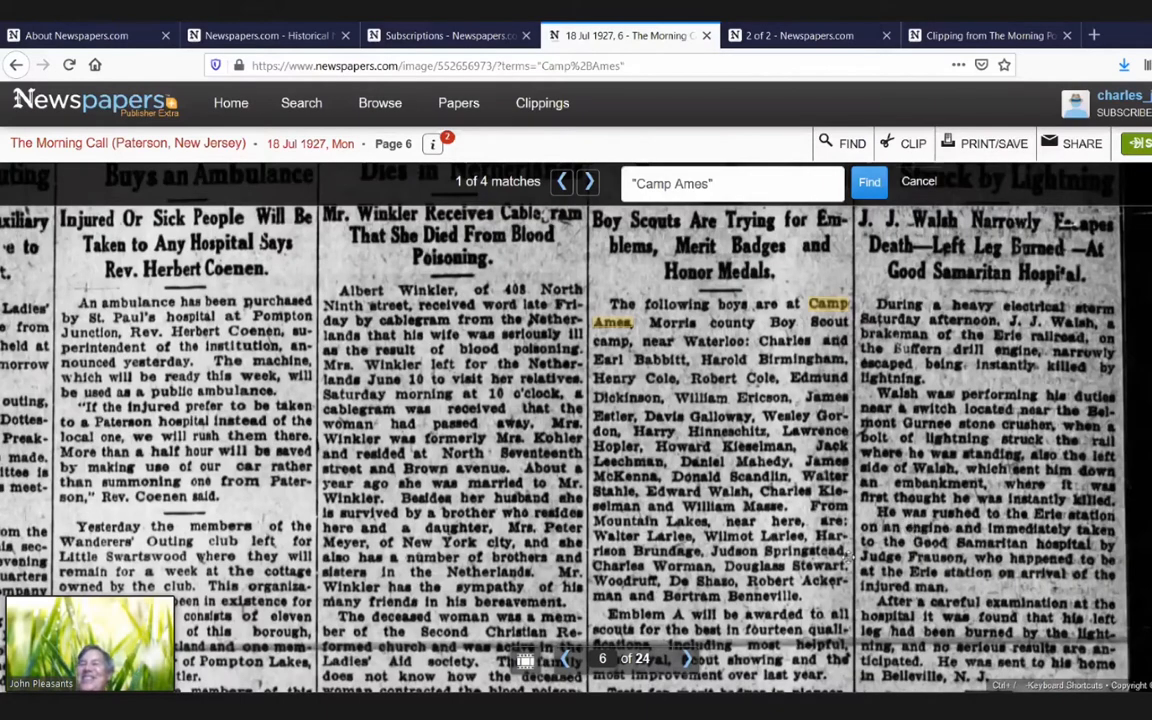
scroll(680, 618, down, 1)
scroll(680, 618, down, 2)
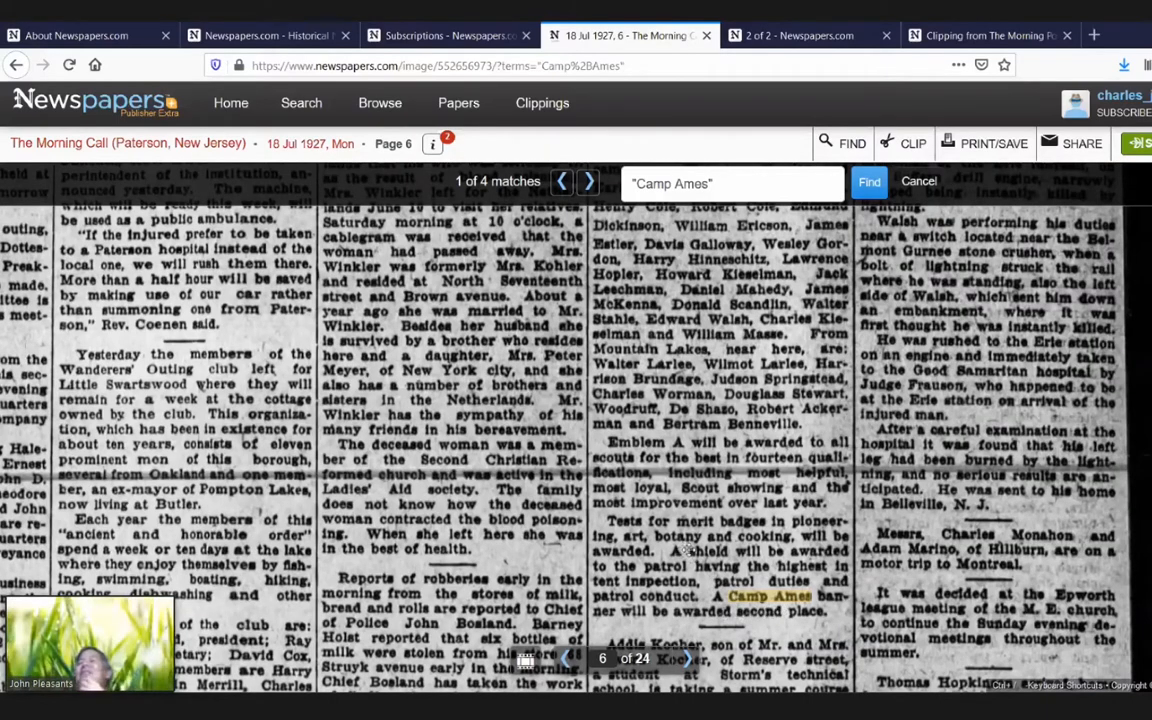
- Search New Jersey papers from 1923 to 1942 for "order of the arrow" "camp ames" and read the Madison Eagle article of May 1, 1931
click(15, 65)
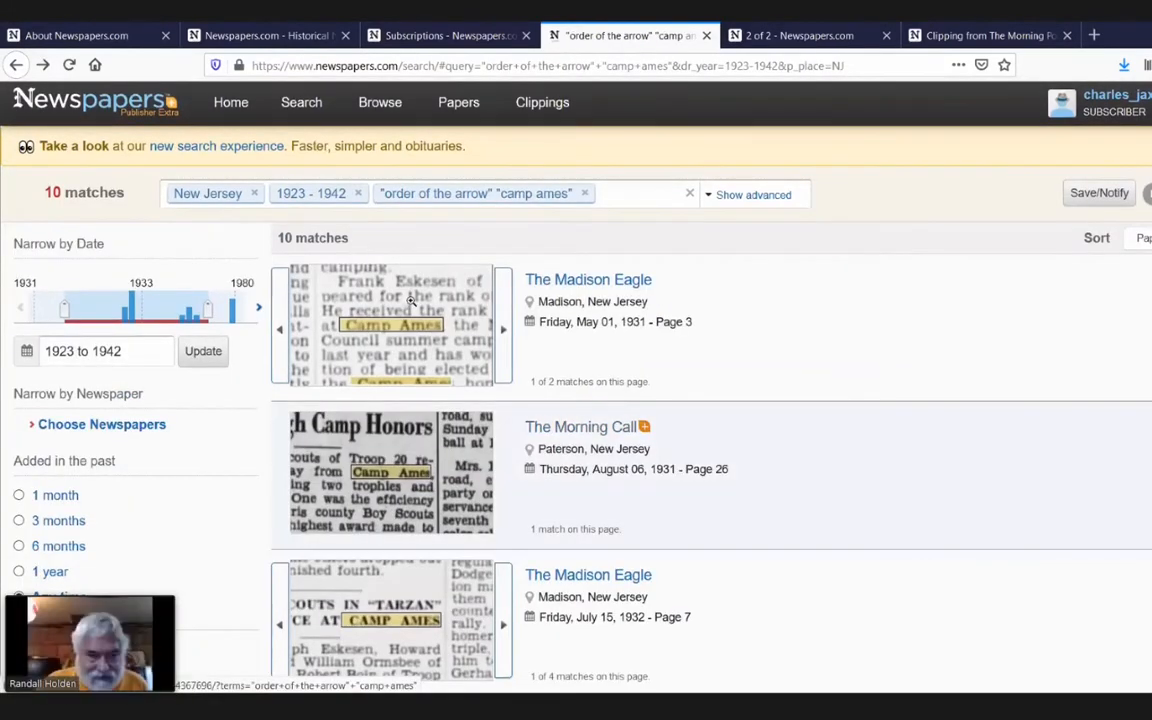
click(411, 303)
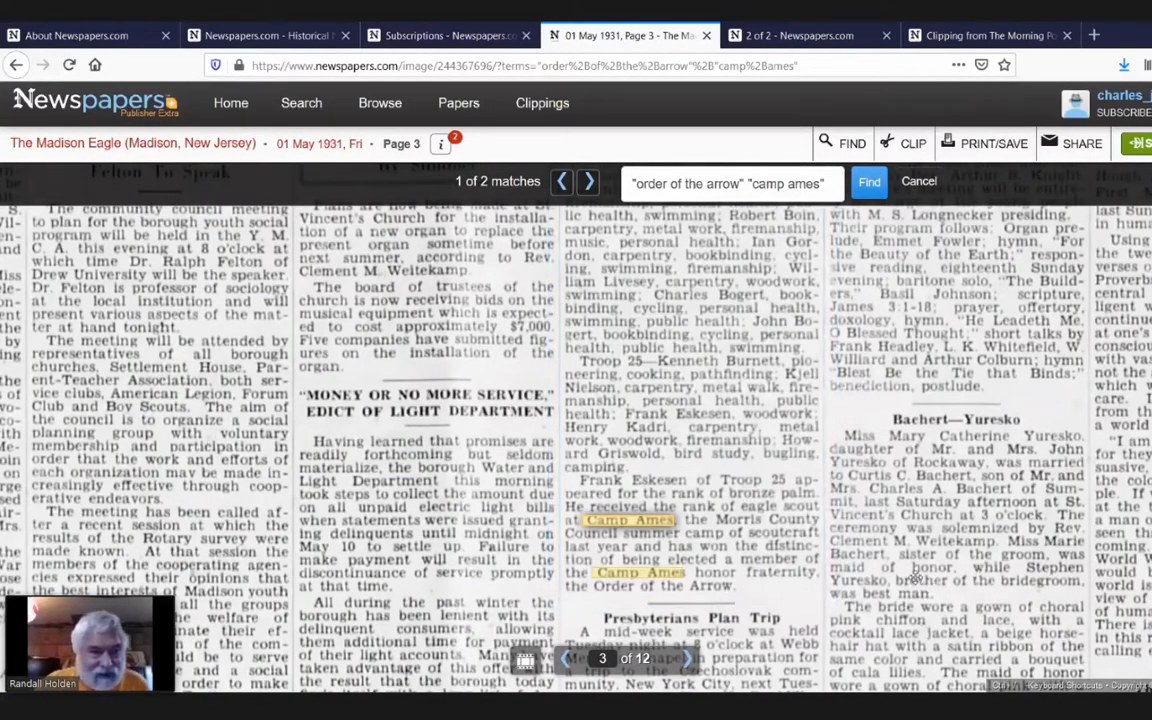
scroll(810, 440, up, 3)
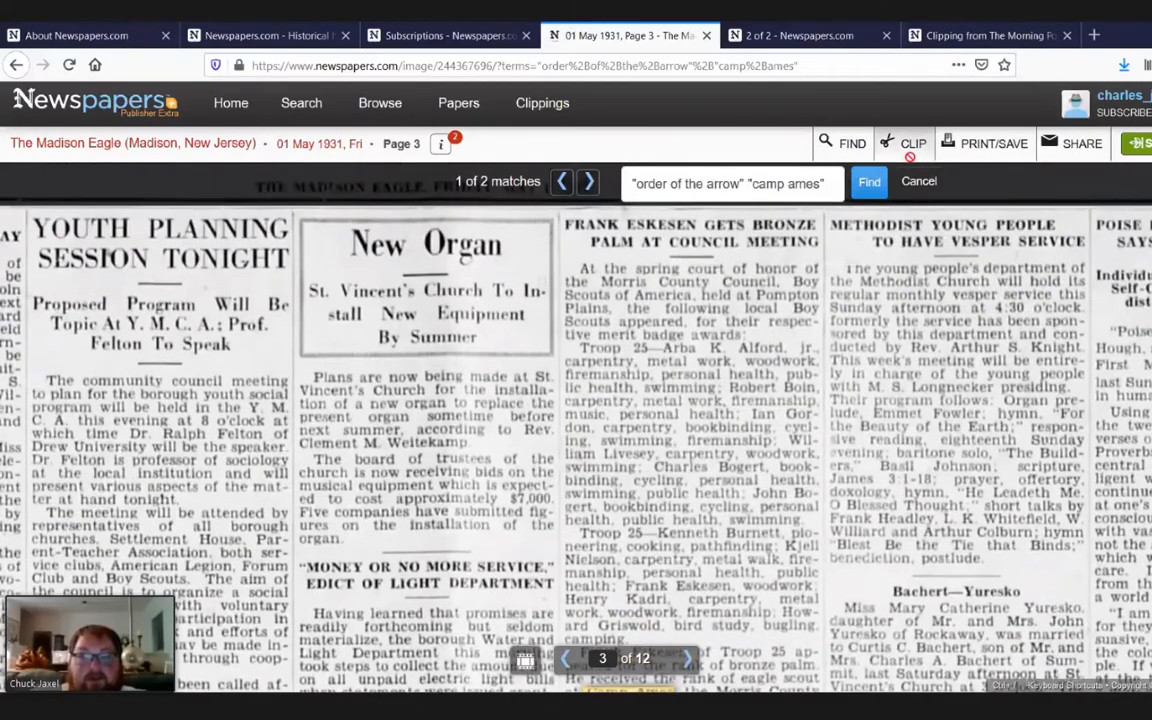
- Start a clipping of the Madison Eagle bronze palm article, fitting the frame to its column, and open the clip details for entry
click(908, 143)
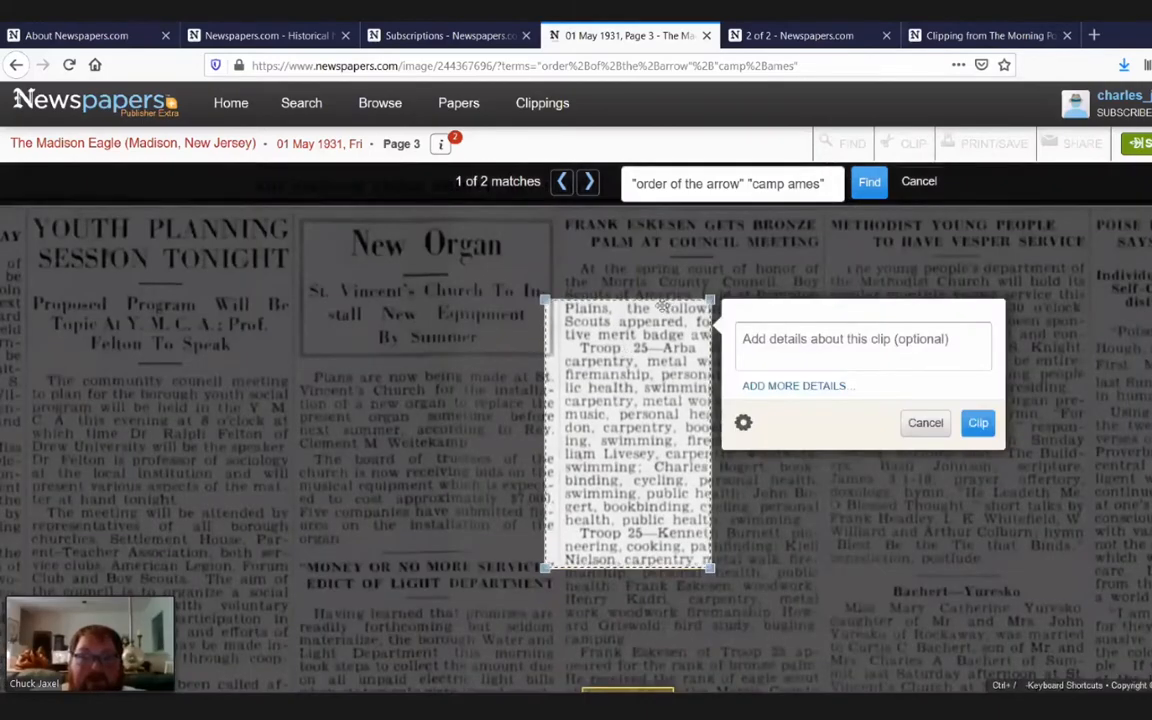
drag(657, 504, 672, 422)
drag(725, 458, 830, 597)
scroll(826, 592, up, 4)
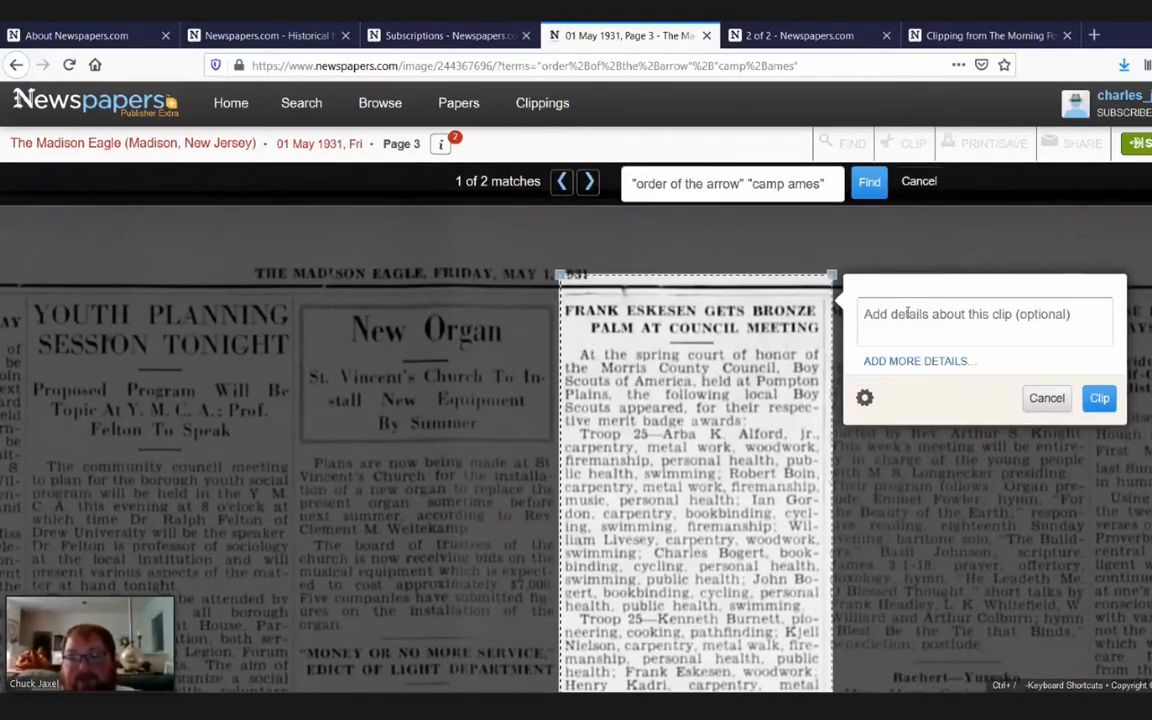
click(911, 304)
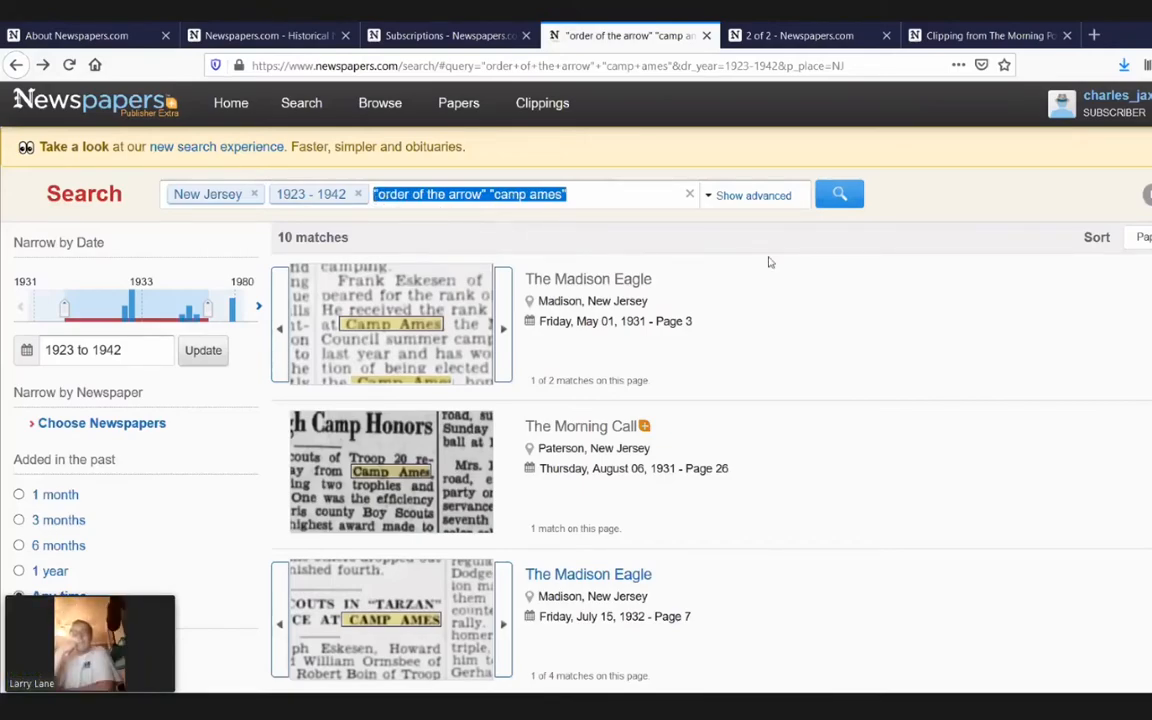
- Search North Carolina newspapers from 1910 to 1925 for the exact phrase "Boy Scout Camp"
key(BackSpace)
text(b)
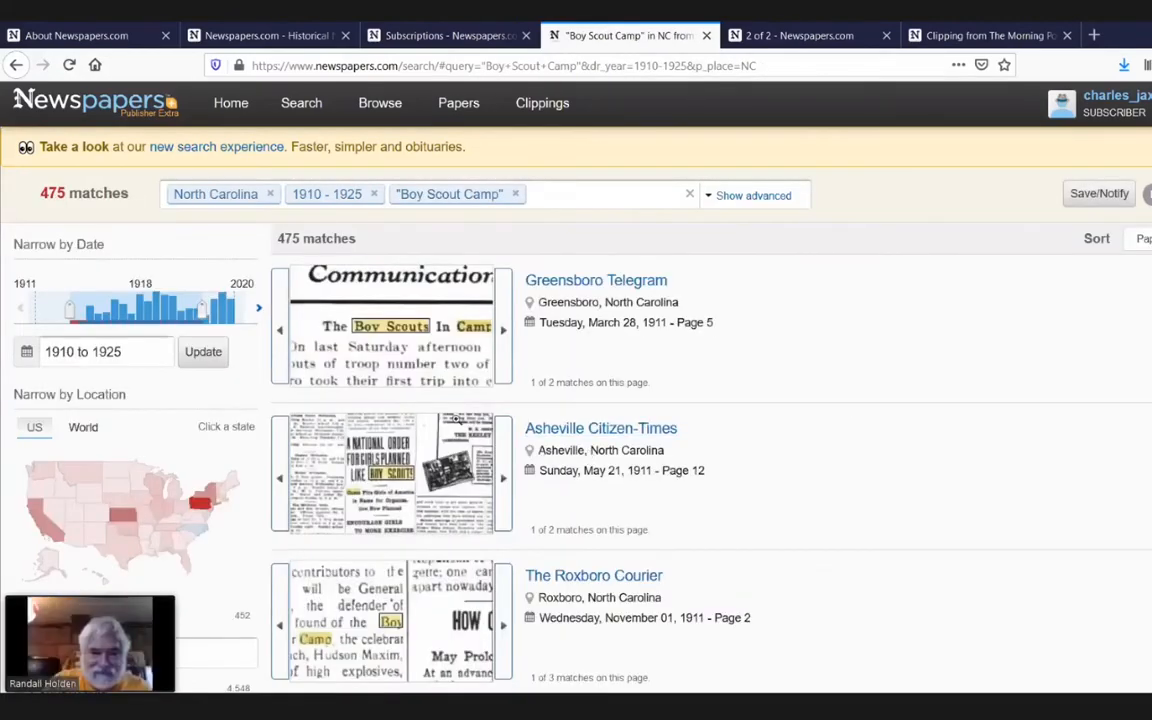
- Open the Greensboro Telegram match from March 28, 1911, page 5, and read "The Boy Scouts In Camp"
click(535, 281)
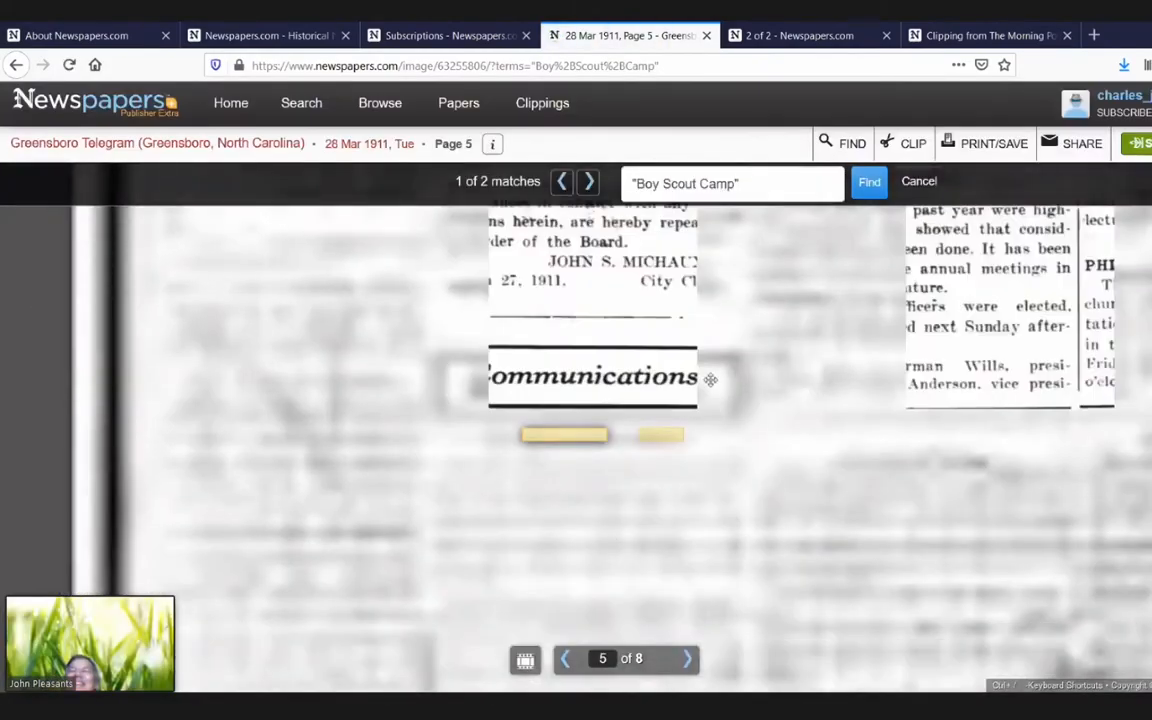
scroll(576, 420, down, 4)
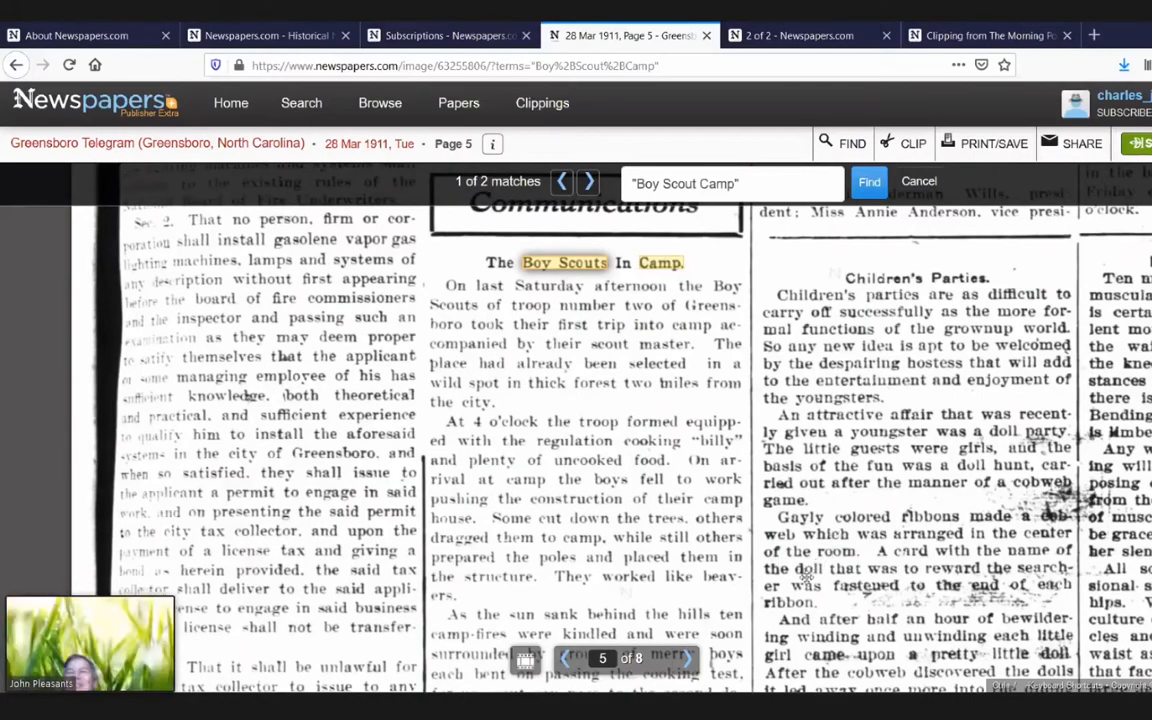
scroll(726, 521, down, 2)
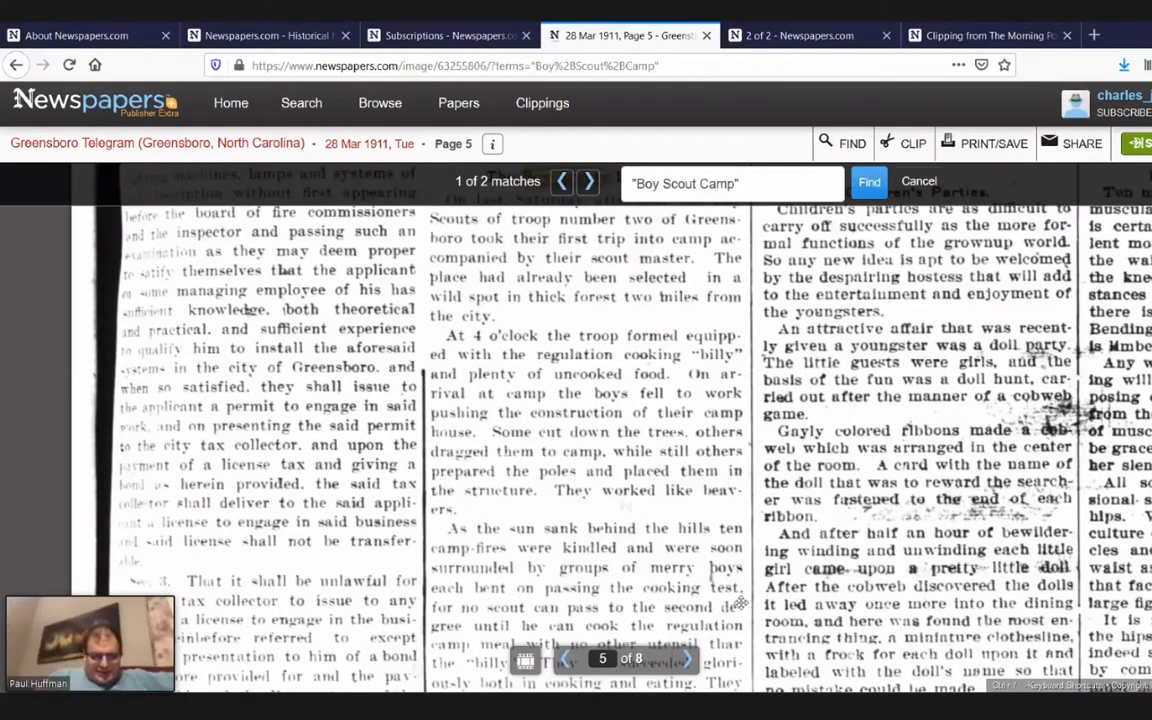
scroll(740, 603, down, 6)
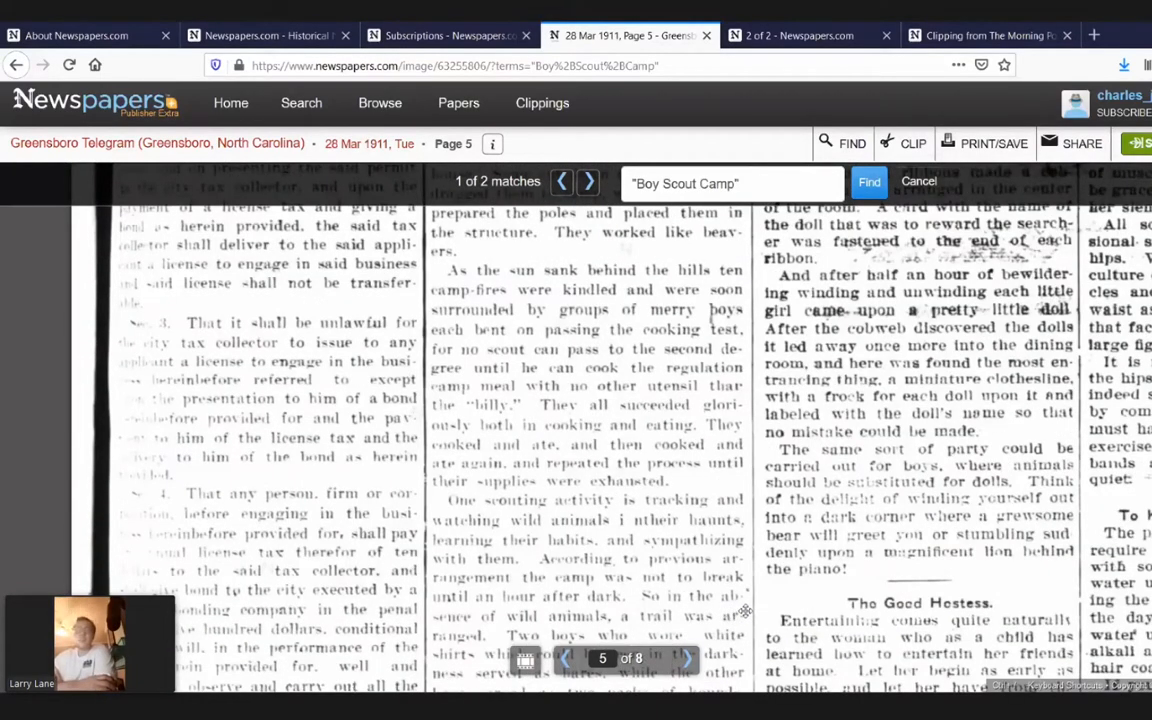
scroll(745, 610, down, 2)
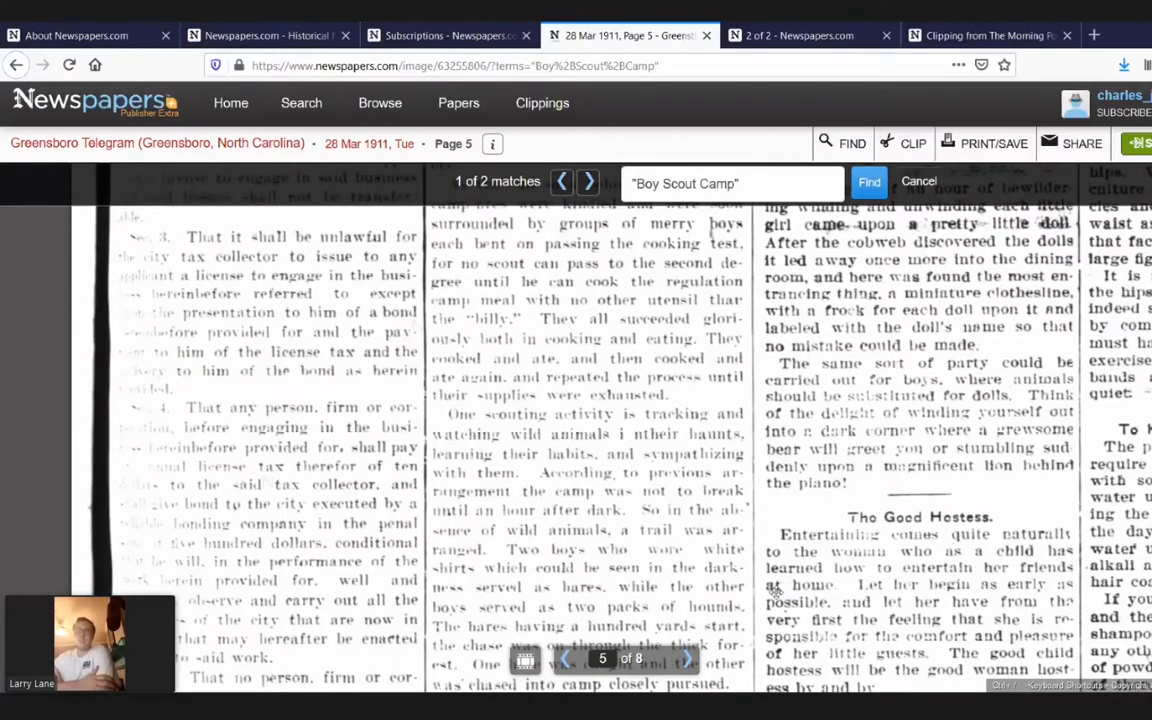
scroll(760, 602, down, 1)
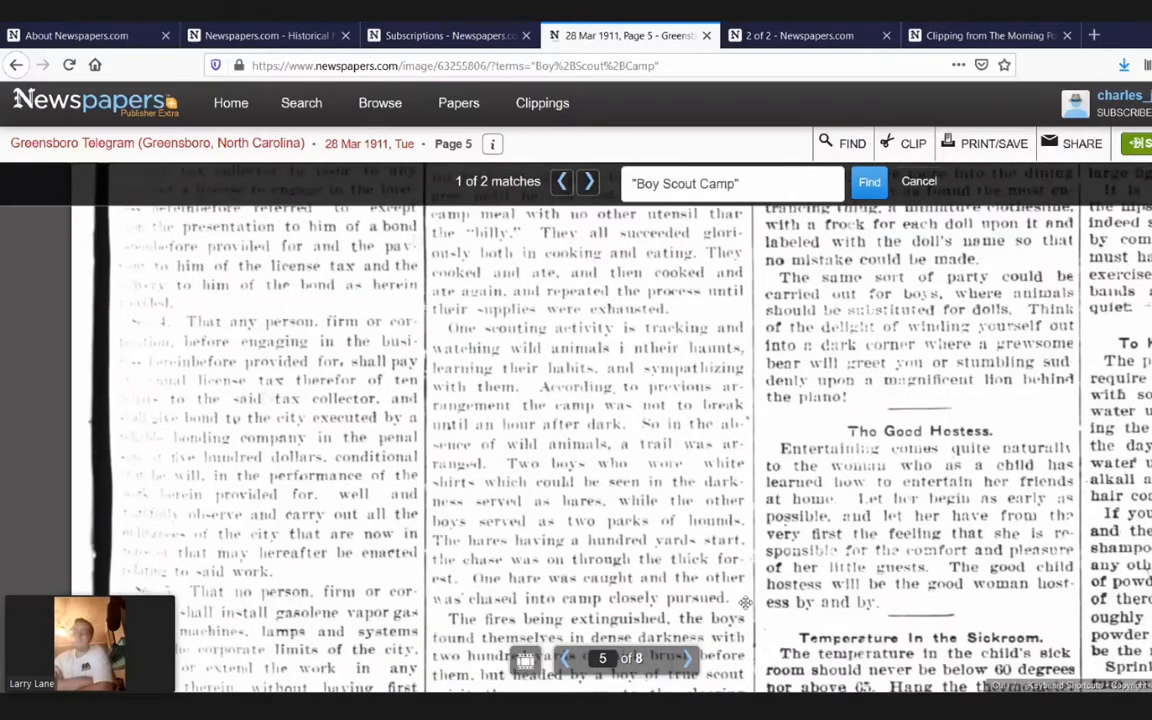
scroll(745, 602, down, 3)
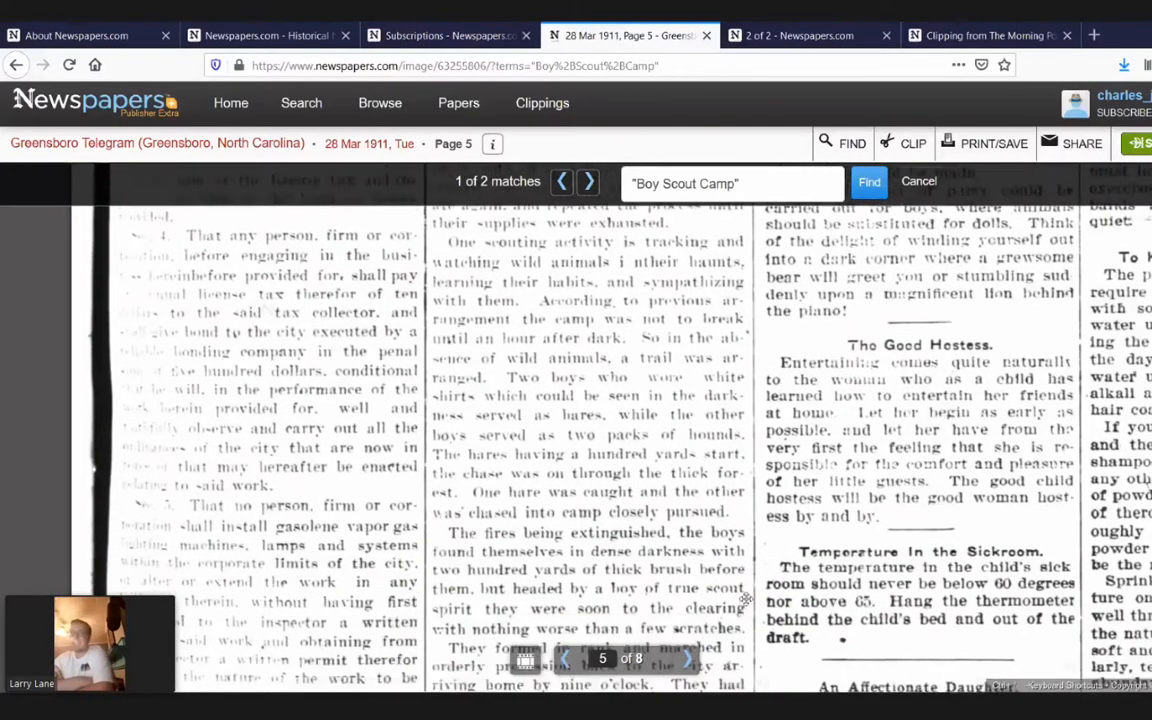
- Return to the "Boy Scout Camp" search results and browse the matches that follow the Greensboro Telegram
key(alt+Left)
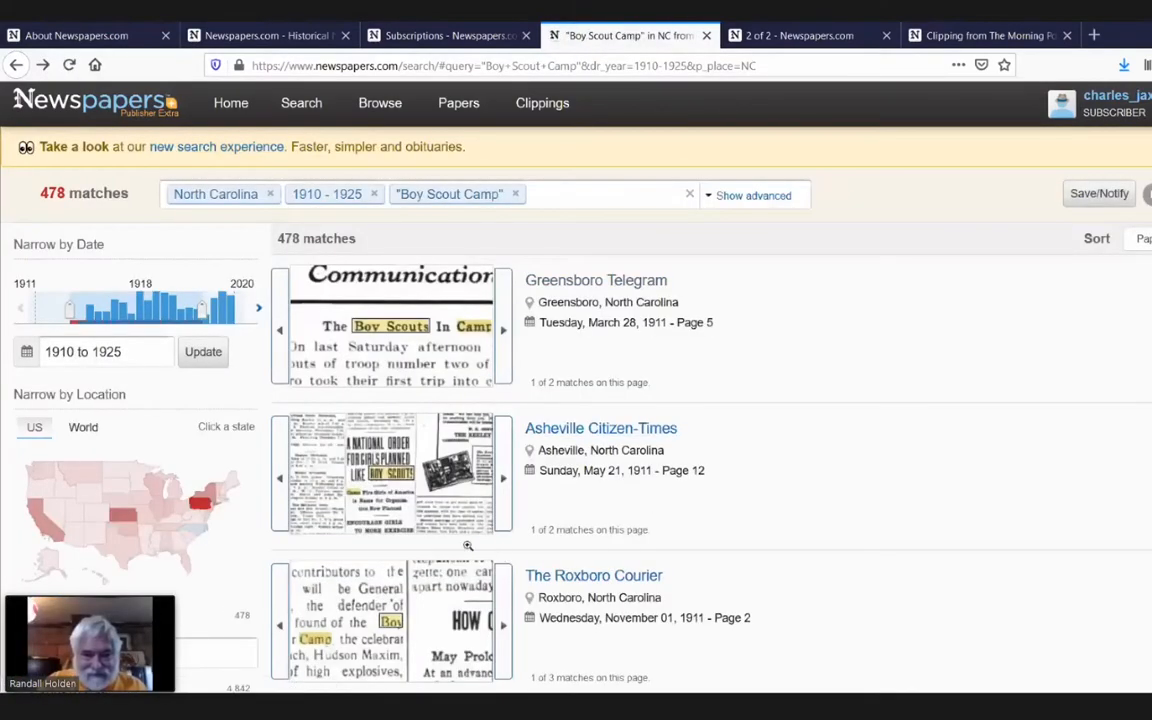
scroll(524, 487, down, 1)
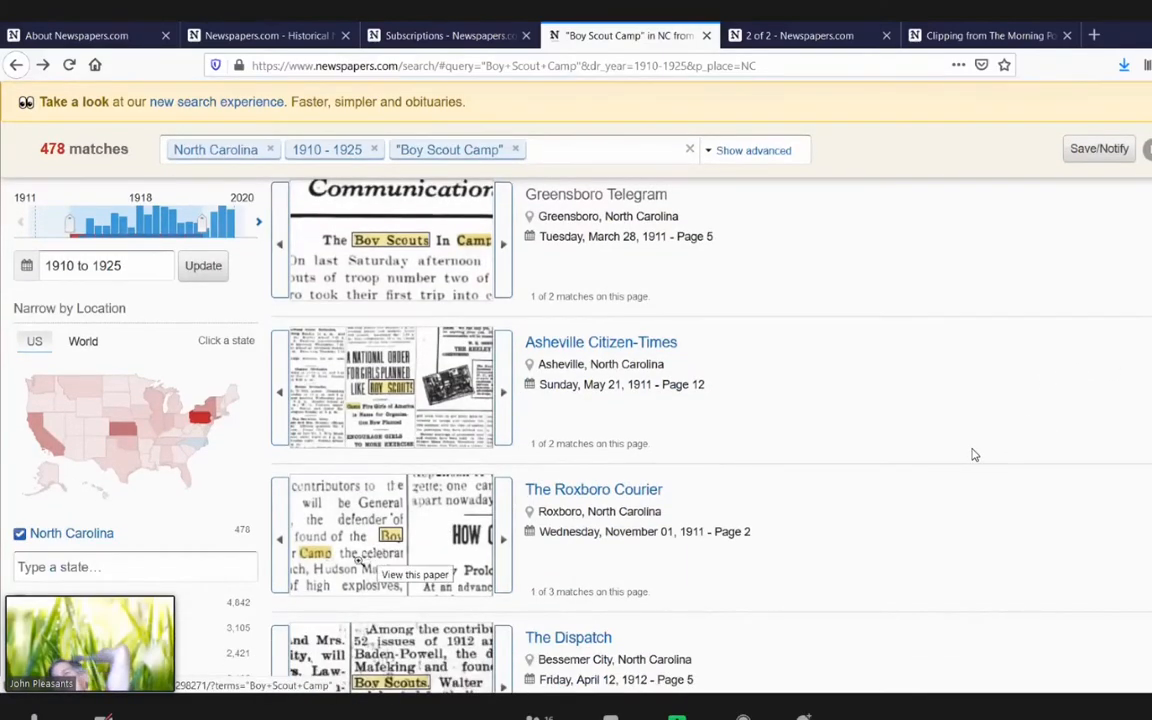
scroll(975, 455, down, 2)
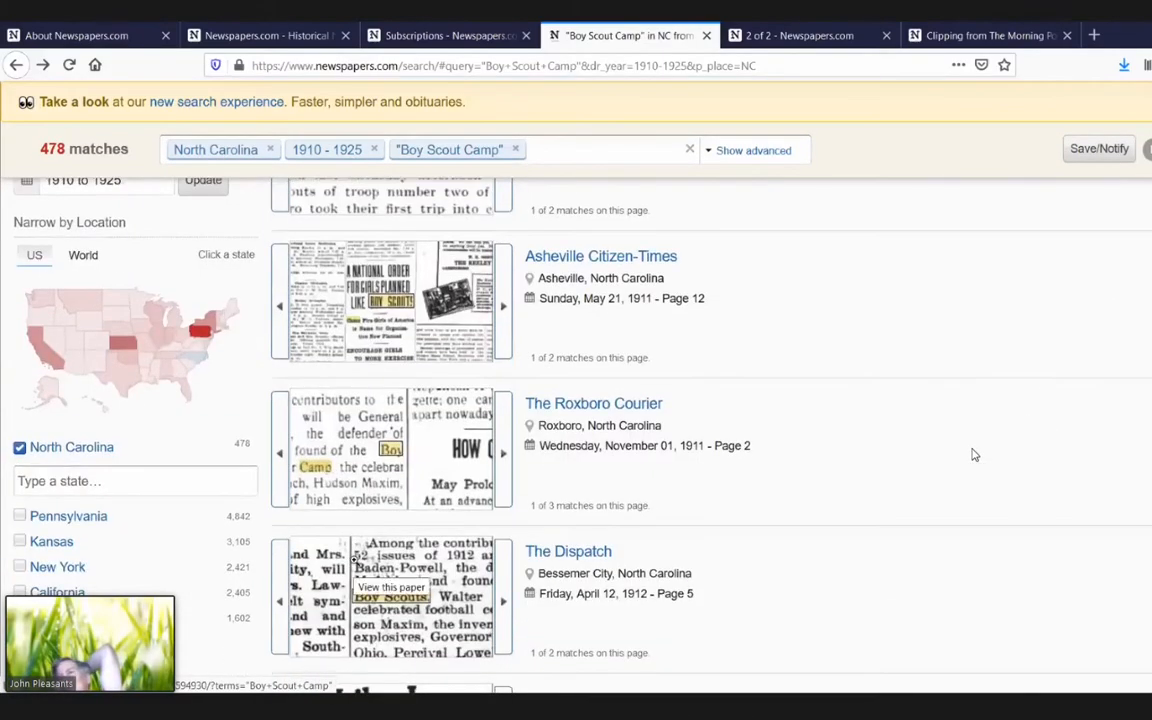
- Browse further matches, look at The Western North Carolina Times page 5 of May 17, 1912, and return to the results
scroll(975, 455, down, 4)
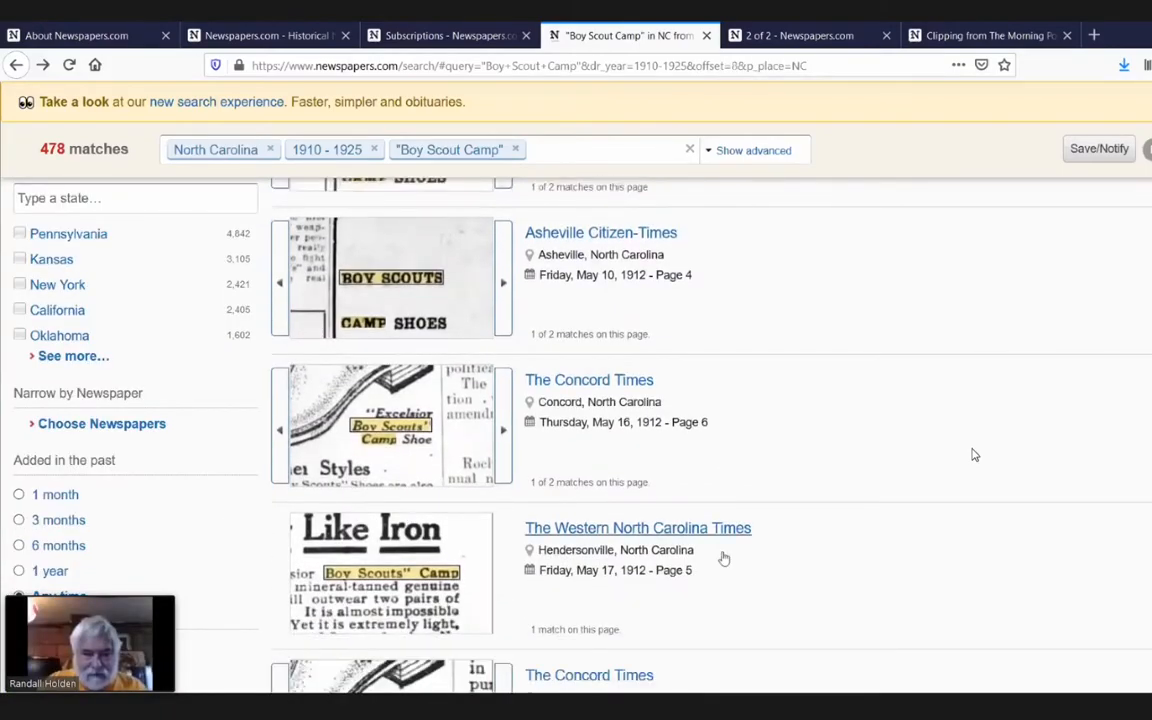
click(600, 528)
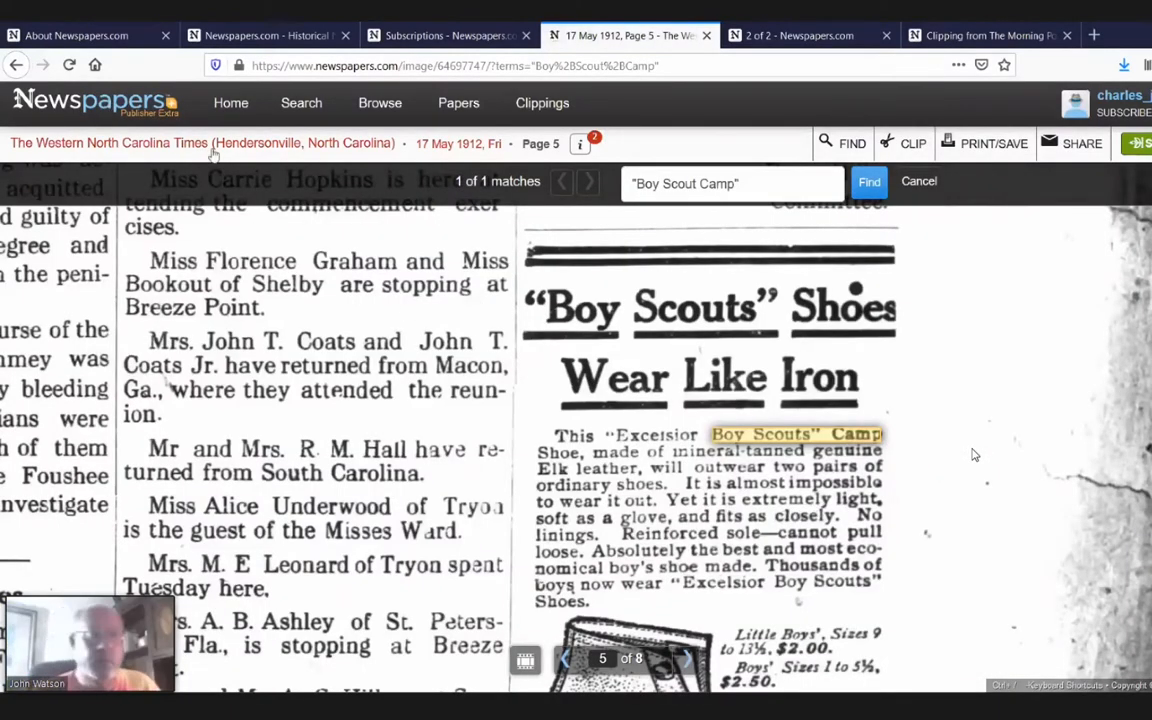
key(alt+Left)
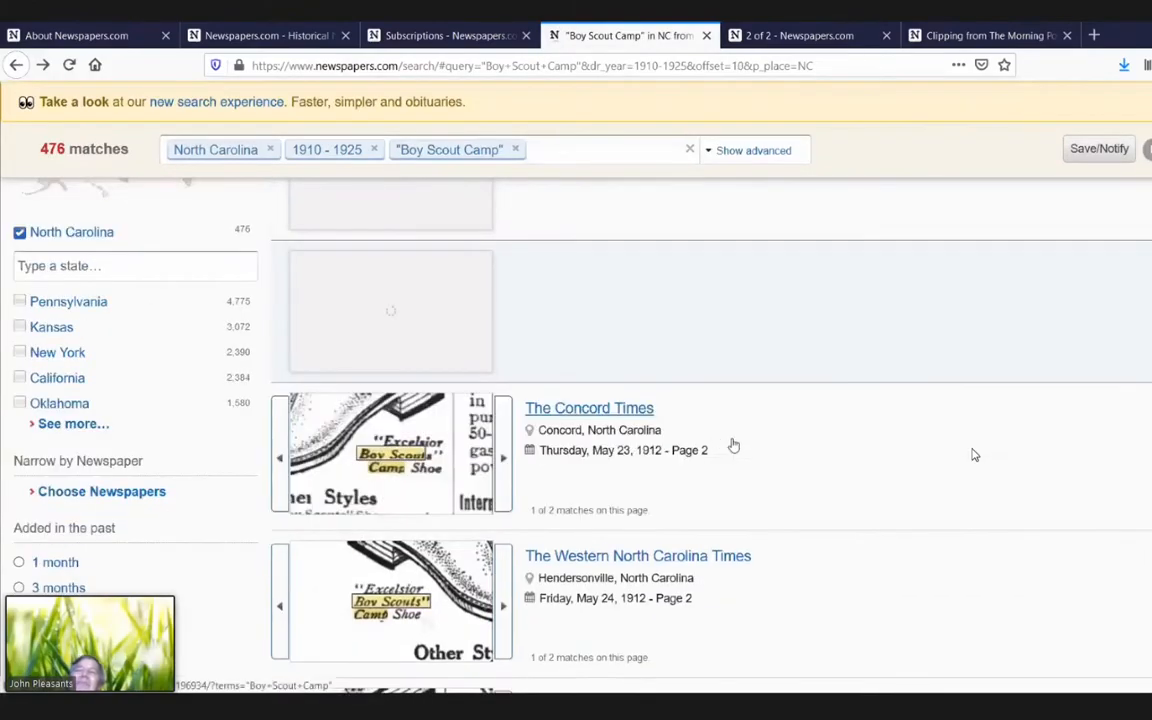
- View the News and Observer match from June 11, 1912, page 5, and browse the results that follow it
key(alt+Right)
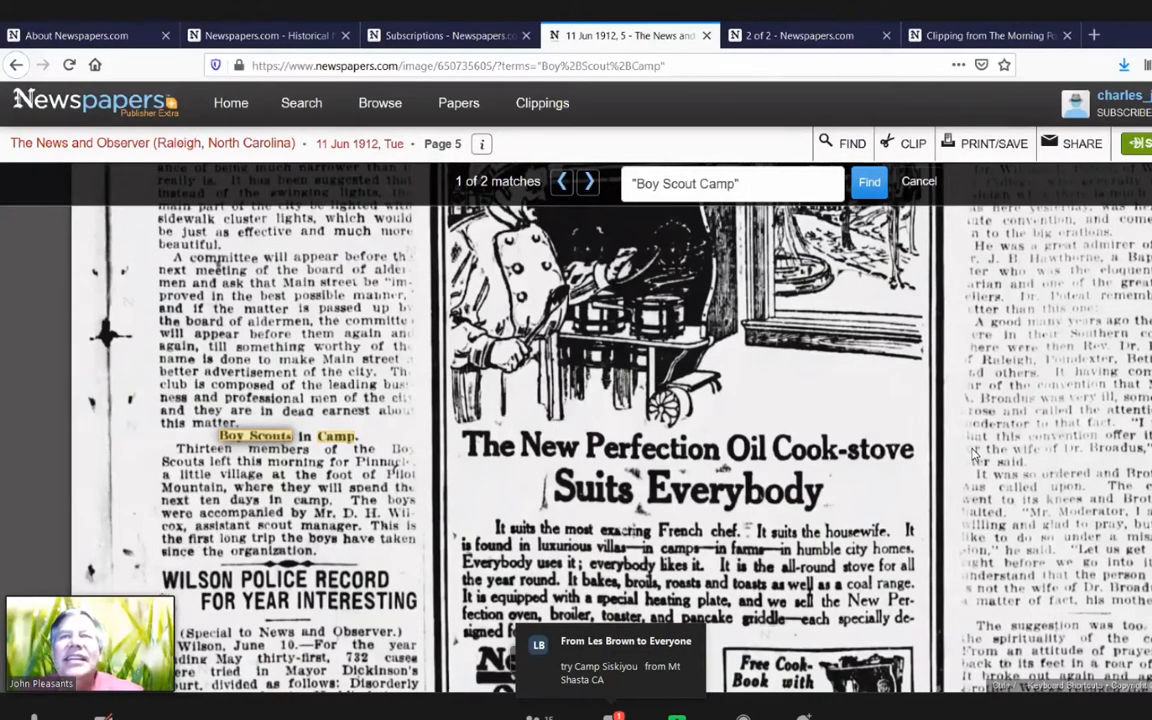
click(15, 66)
scroll(605, 616, down, 2)
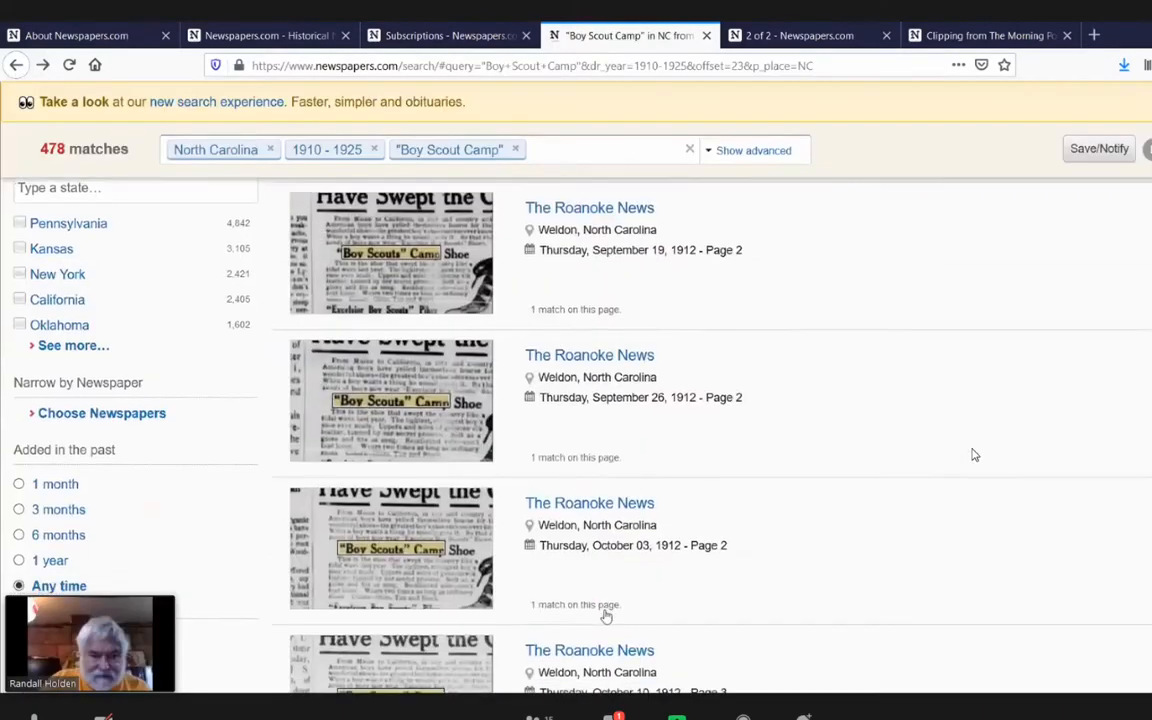
scroll(605, 616, down, 10)
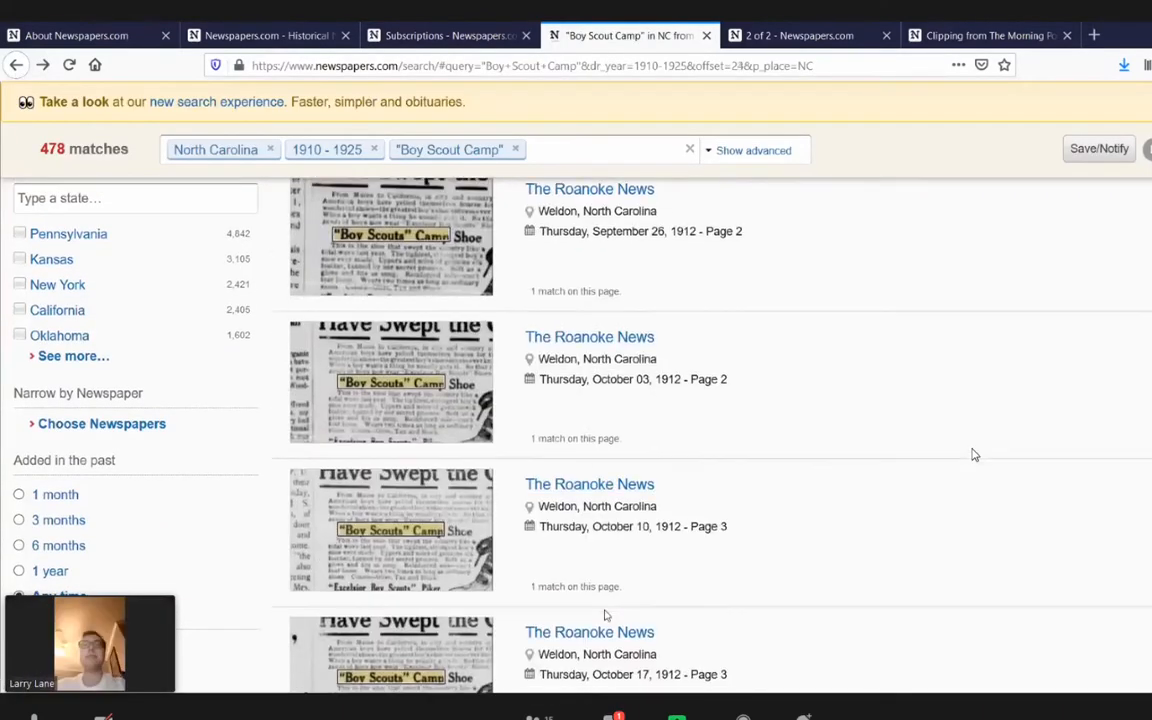
- Read "Scouts Will Be Guests at Army Headquarters" in The News and Observer, May 17, 1913, page 6, and return to the results
click(379, 655)
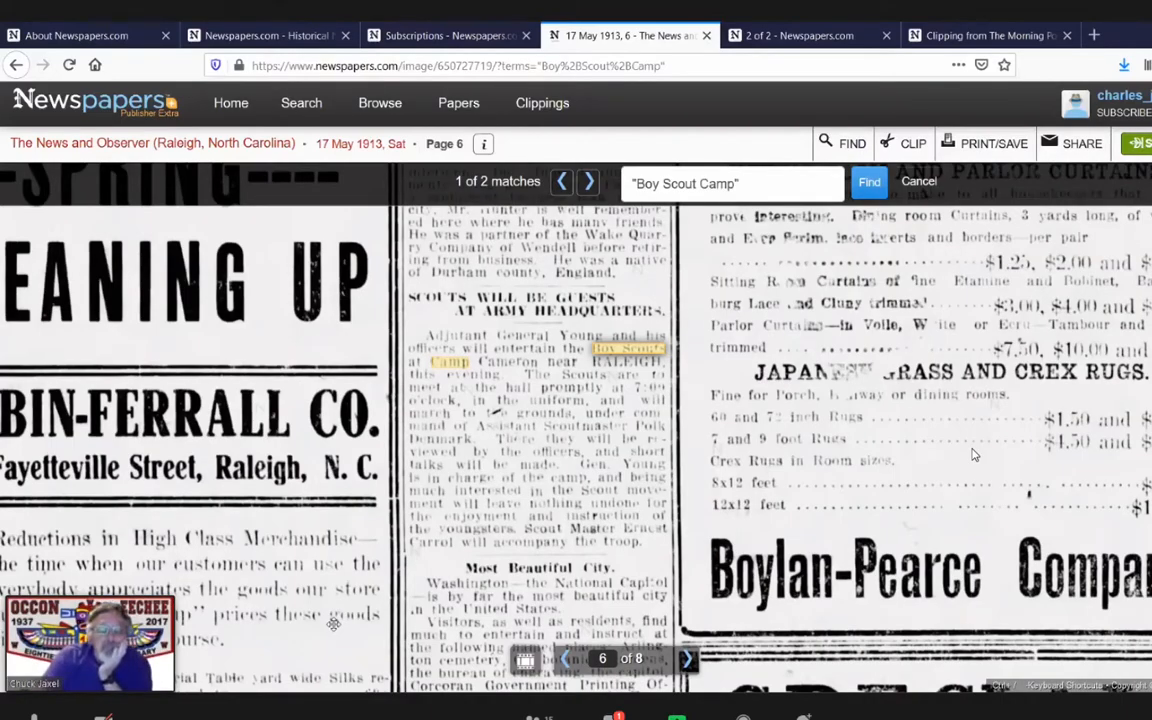
click(16, 65)
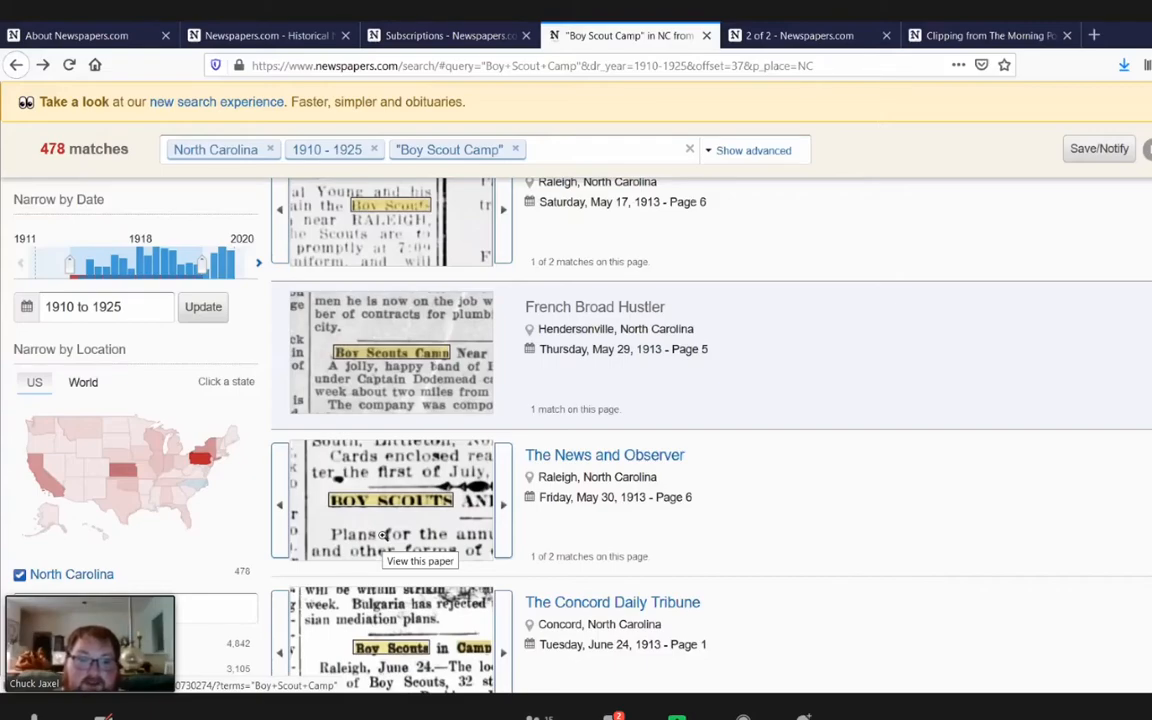
scroll(600, 555, down, 2)
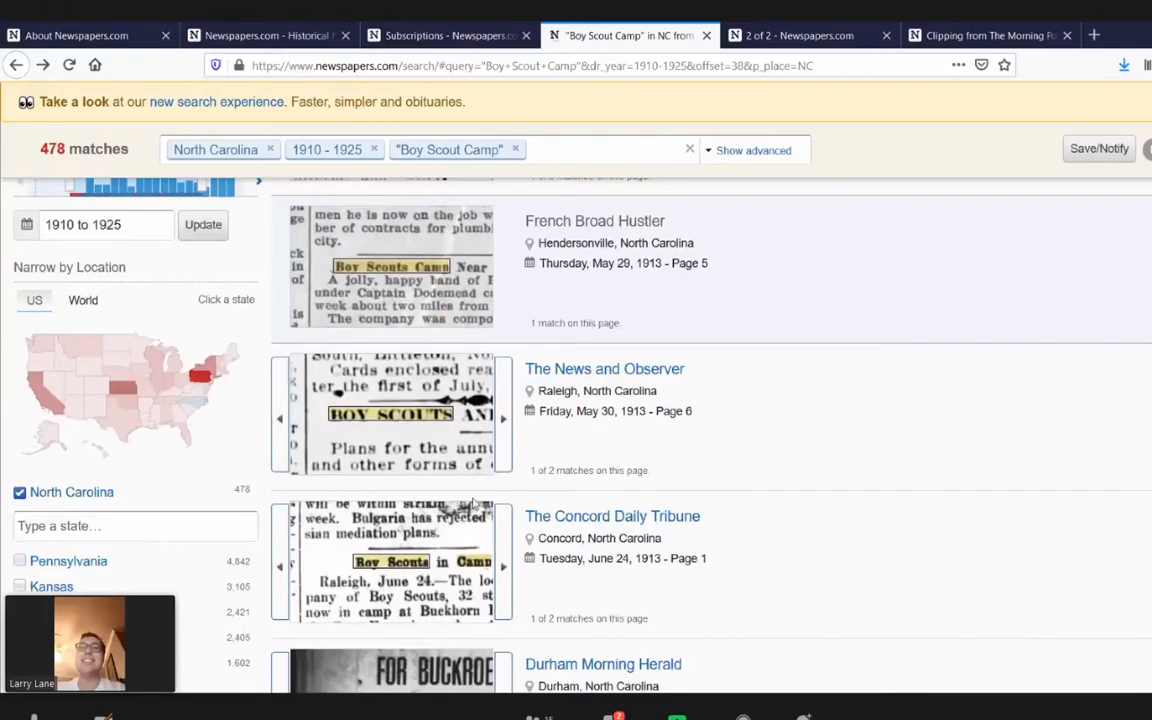
- Open the Durham Morning Herald match from July 6, 1913, page 6, and read the "Boys Leave for Buckroe" article
click(356, 404)
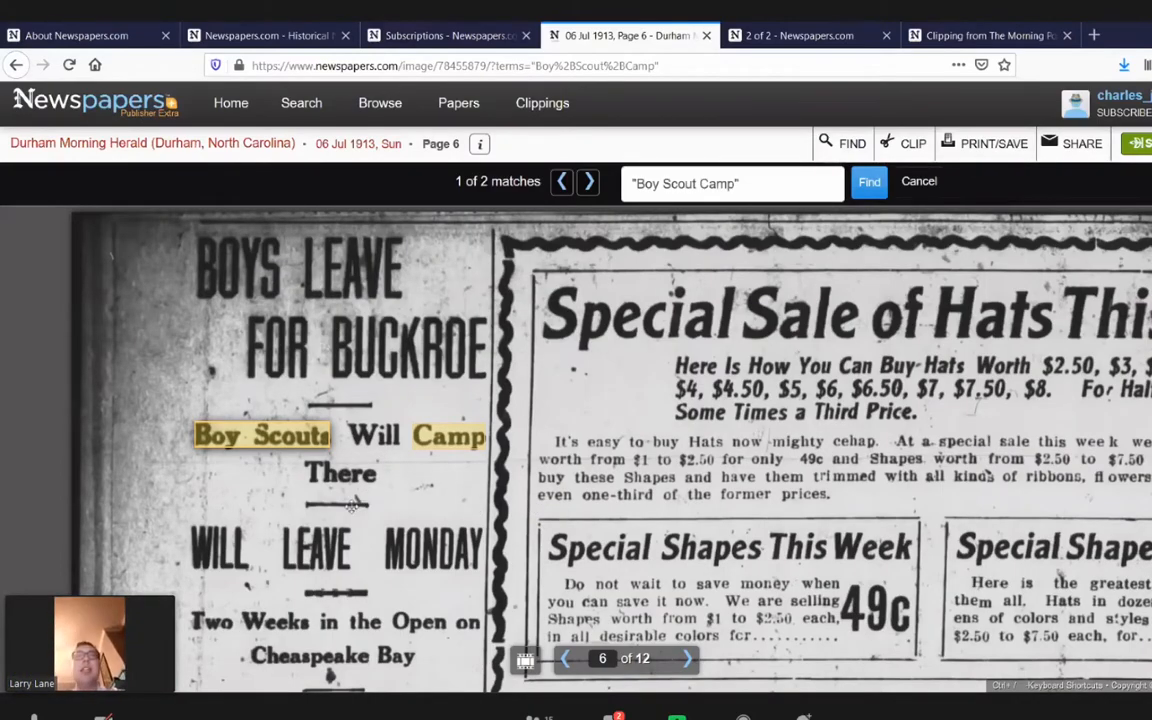
scroll(365, 503, down, 2)
scroll(357, 510, down, 6)
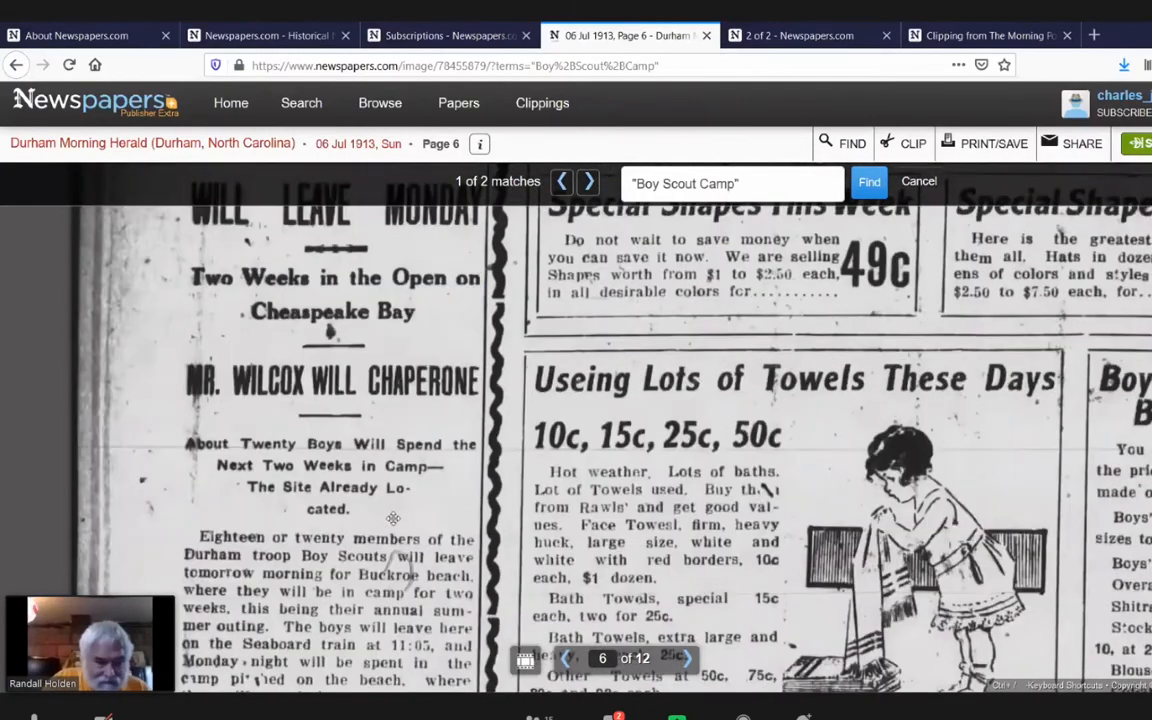
scroll(411, 512, down, 6)
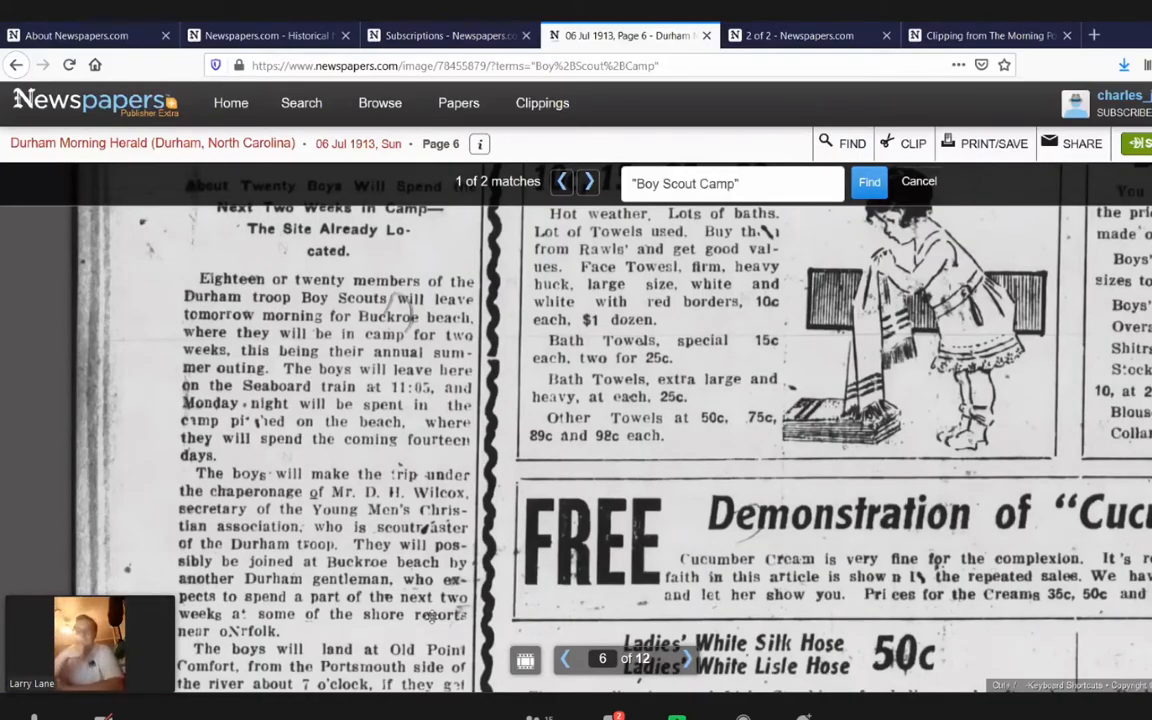
scroll(140, 615, down, 2)
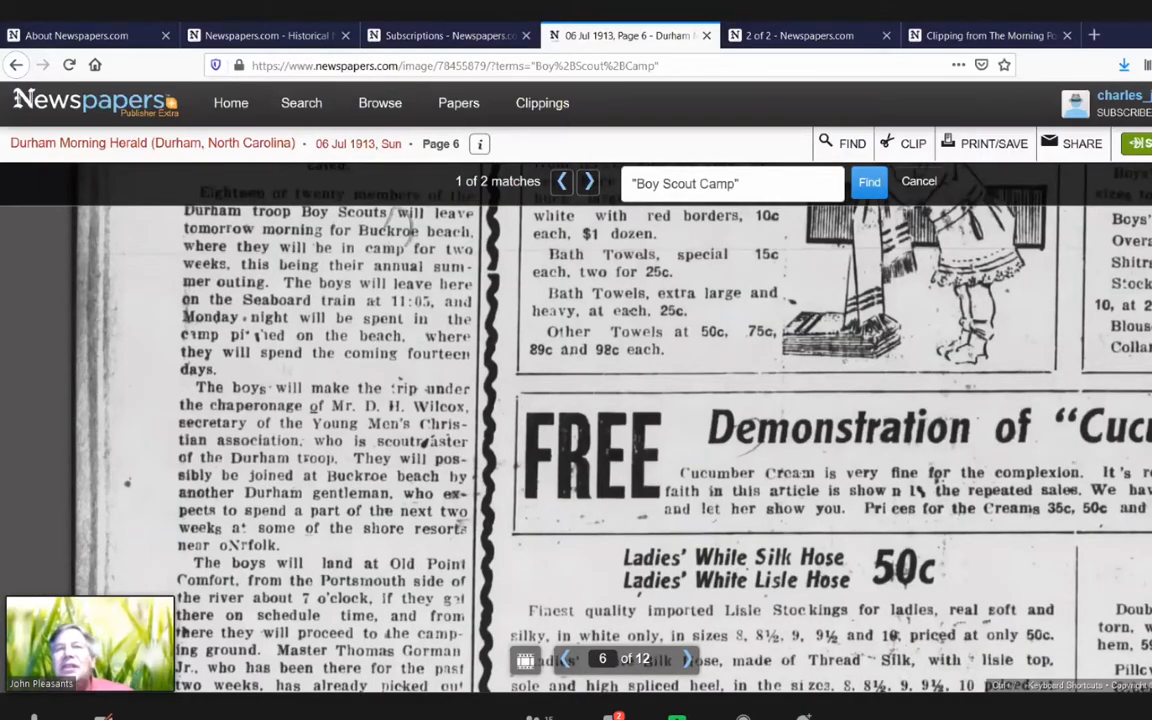
scroll(862, 165, down, 2)
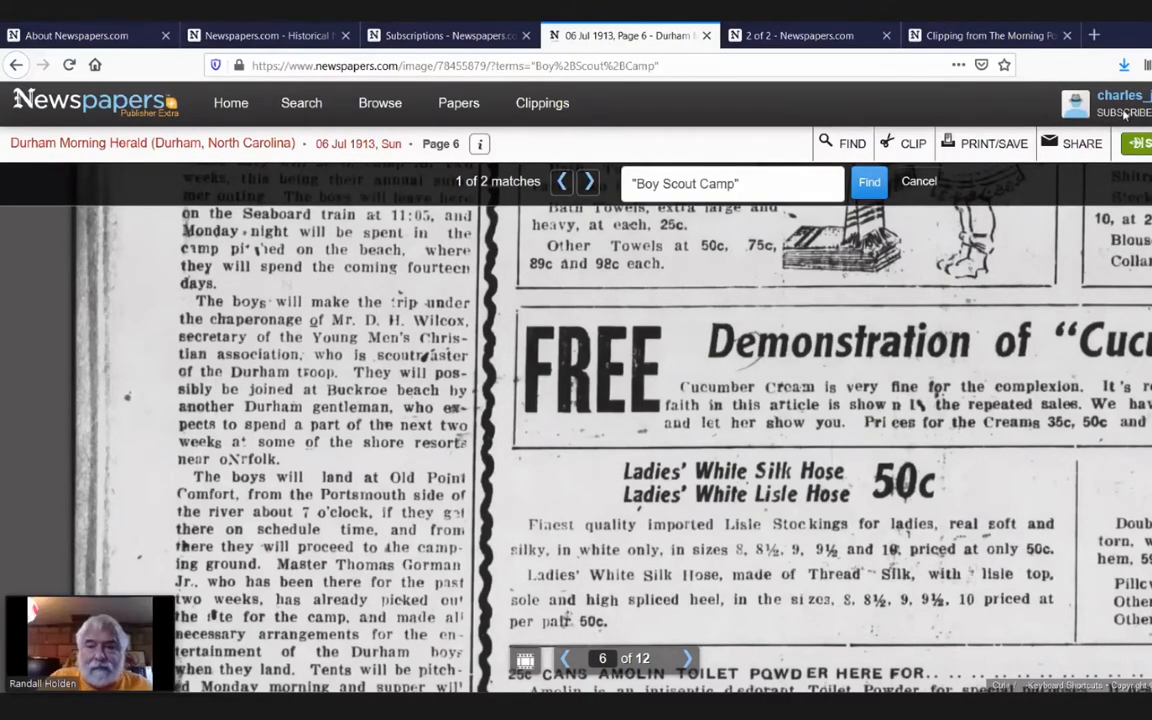
- Open The Warren Record match from August 1, 1913, page 6, and check the Newspapers.com subscription plans in the other tab
key(alt+Left)
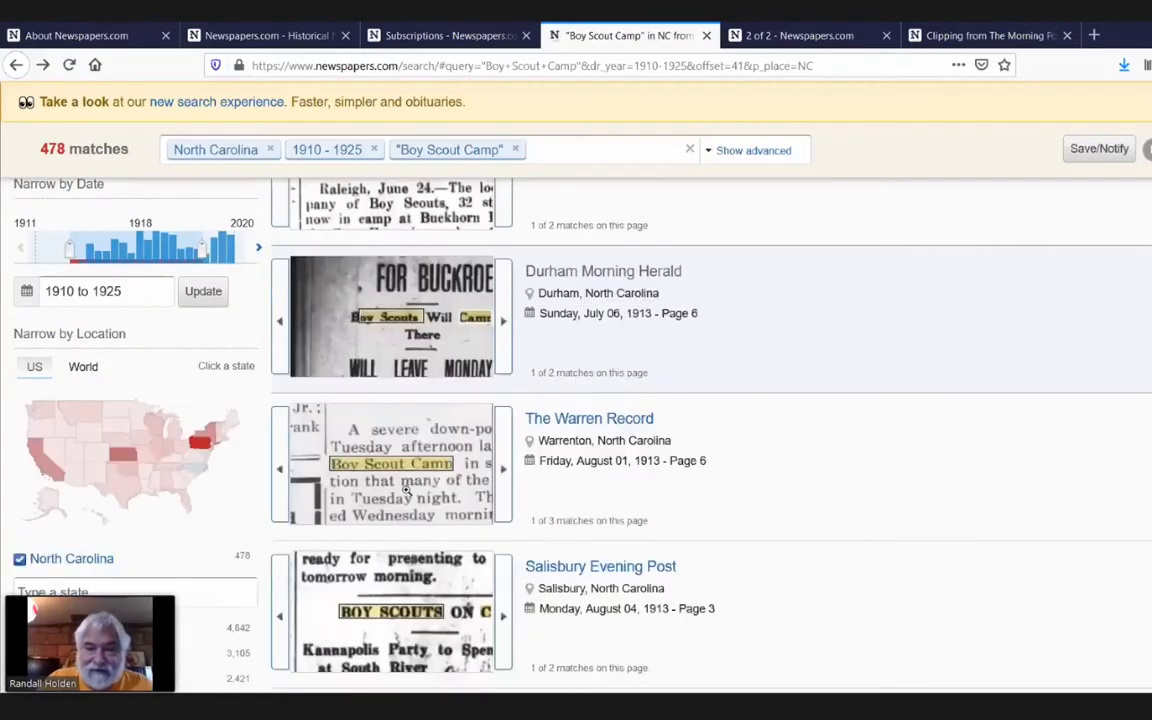
click(393, 497)
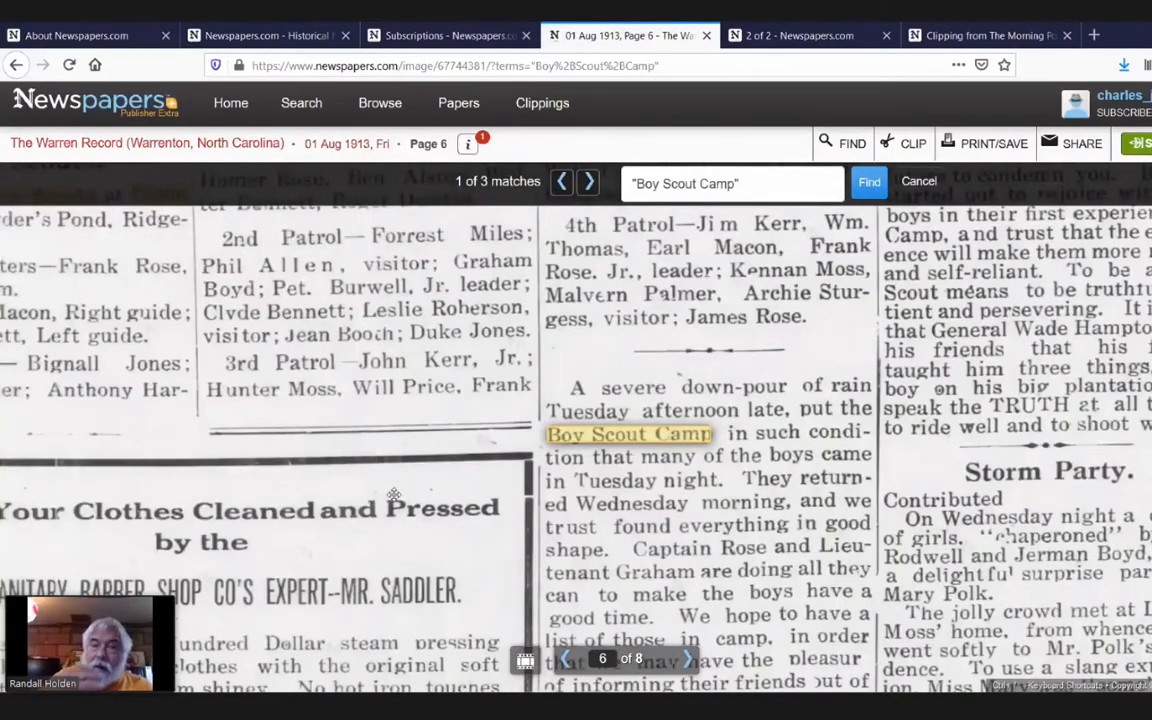
key(ctrl+1)
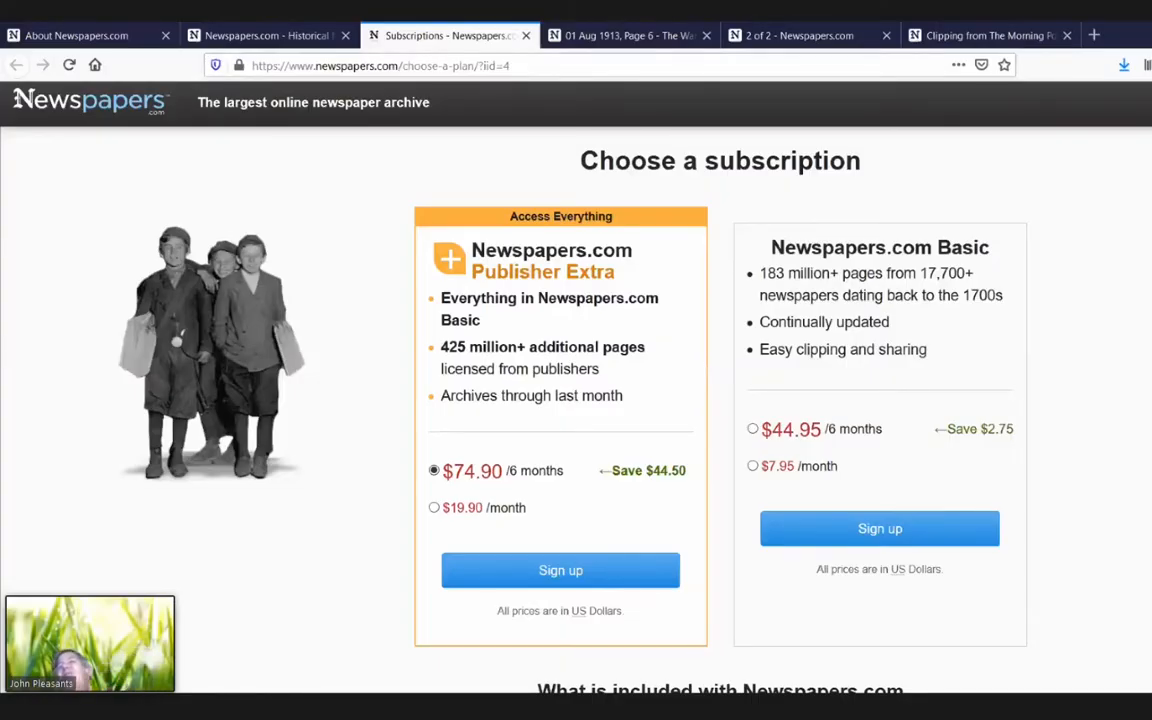
click(620, 35)
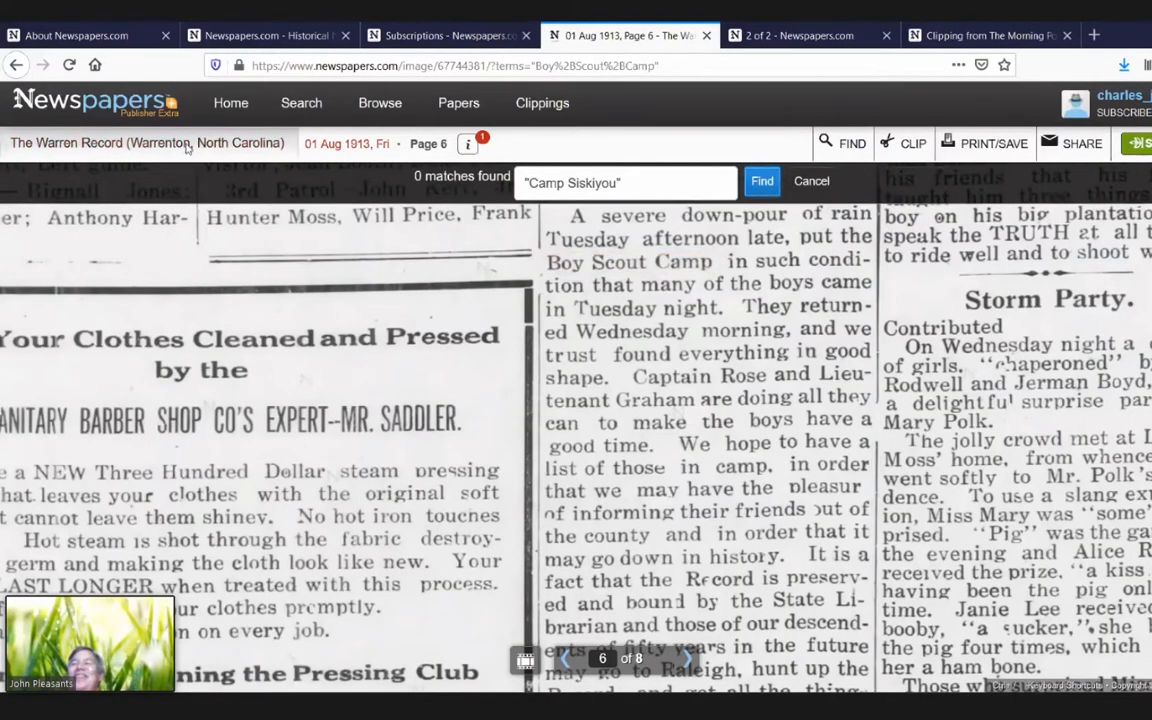
- Return to the search results and clear the 1910 - 1925 range, the North Carolina filter and the "Boy Scout Camp" phrase
click(16, 65)
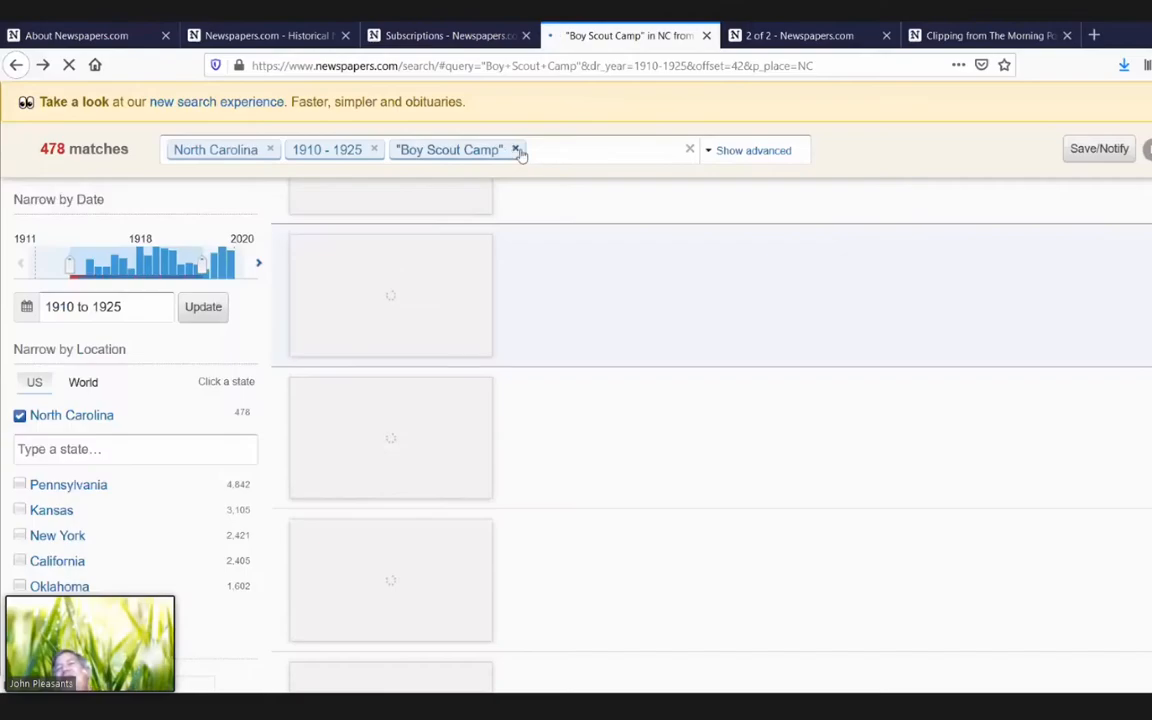
click(516, 149)
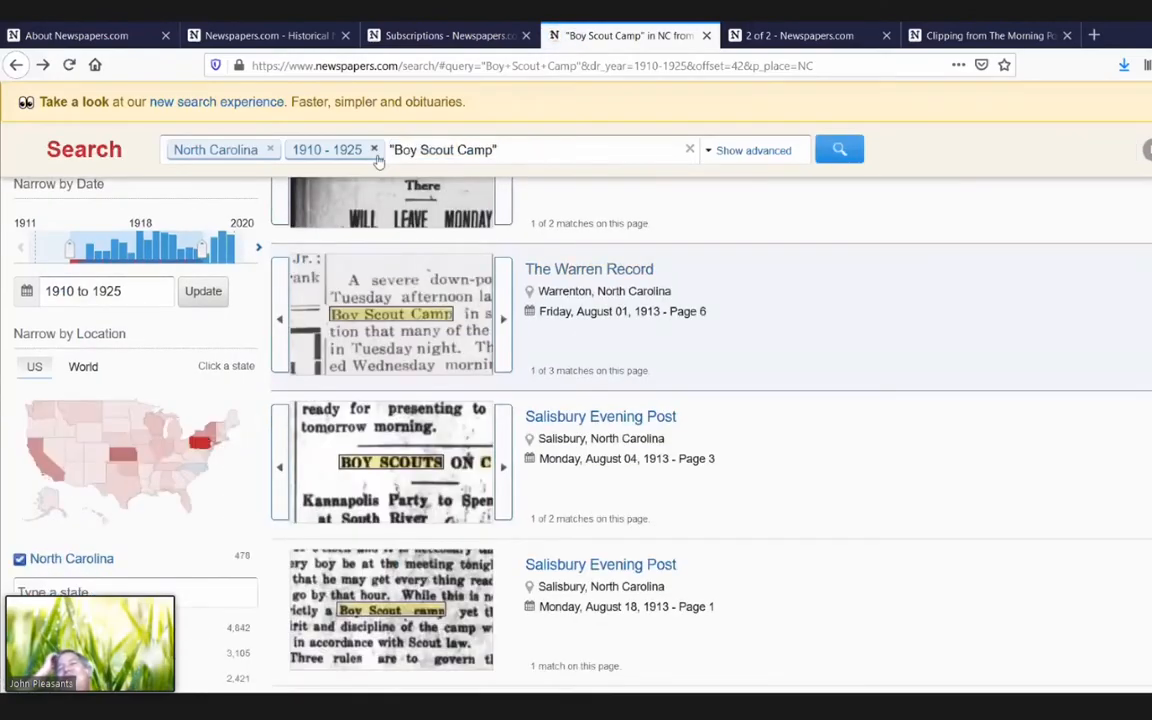
click(372, 148)
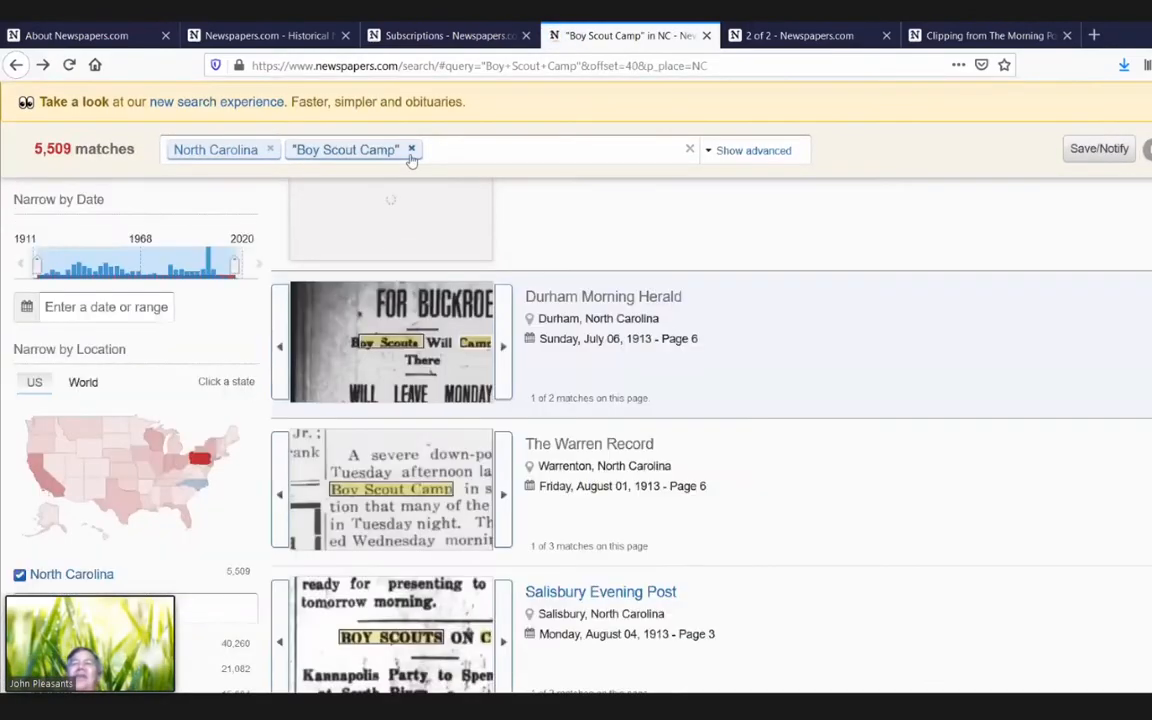
click(411, 152)
click(248, 139)
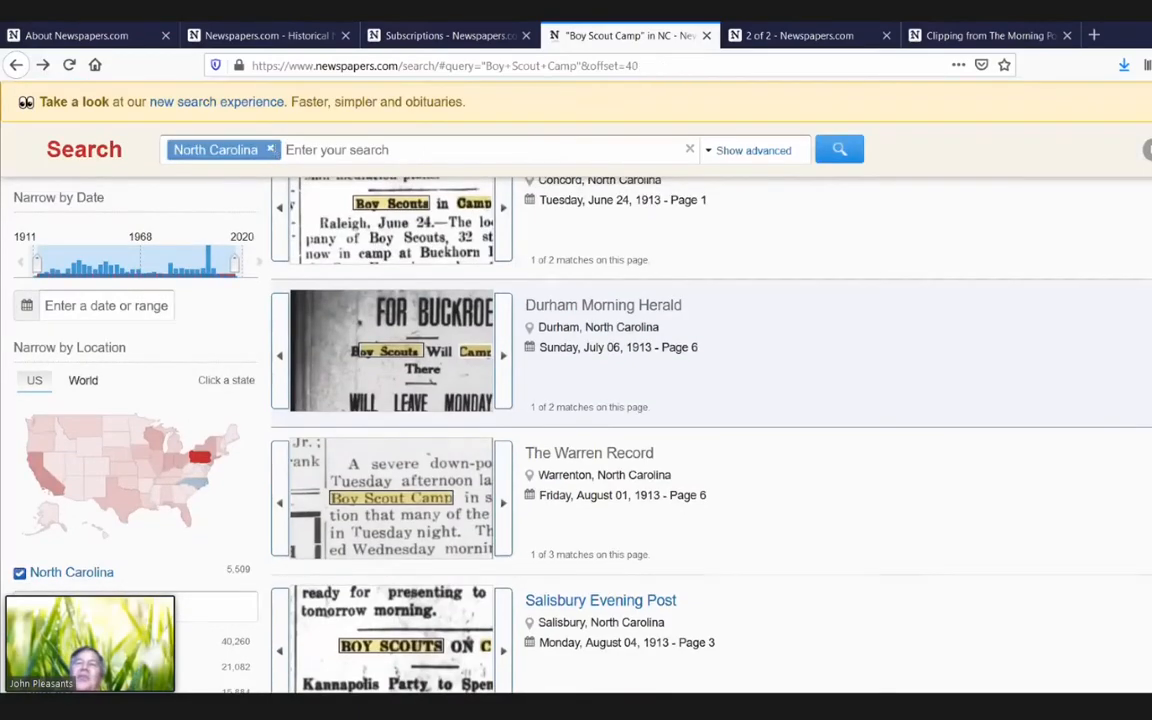
scroll(288, 149, down, 10)
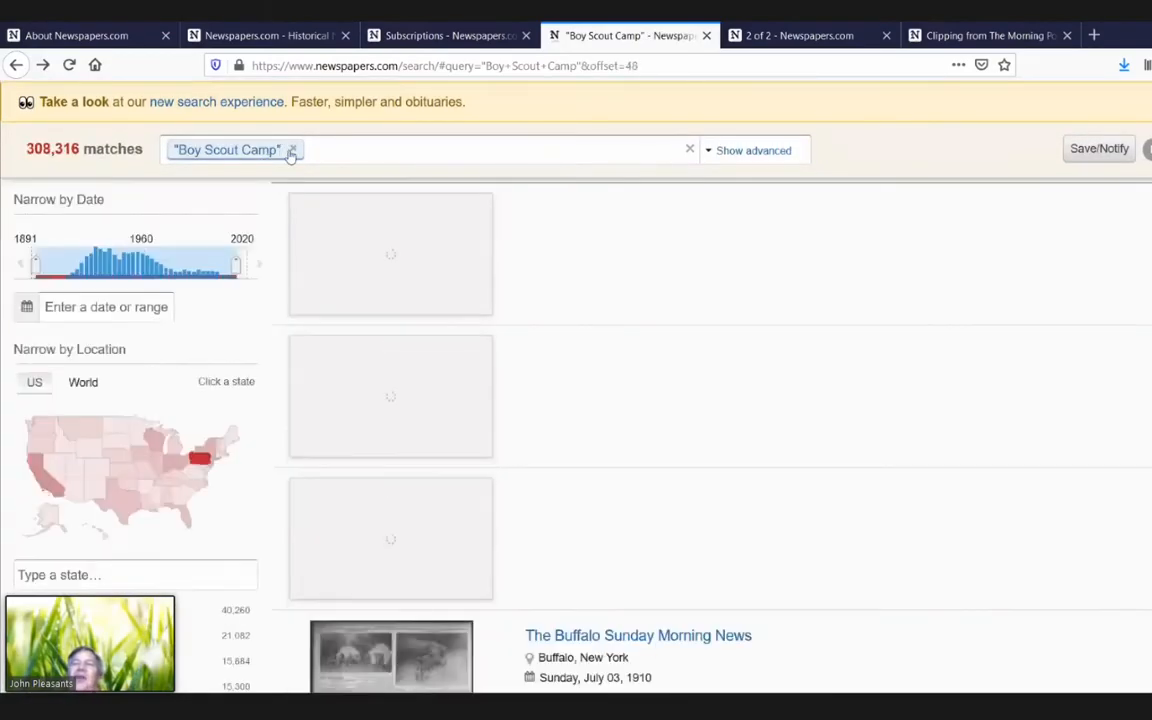
click(277, 149)
key(BackSpace)
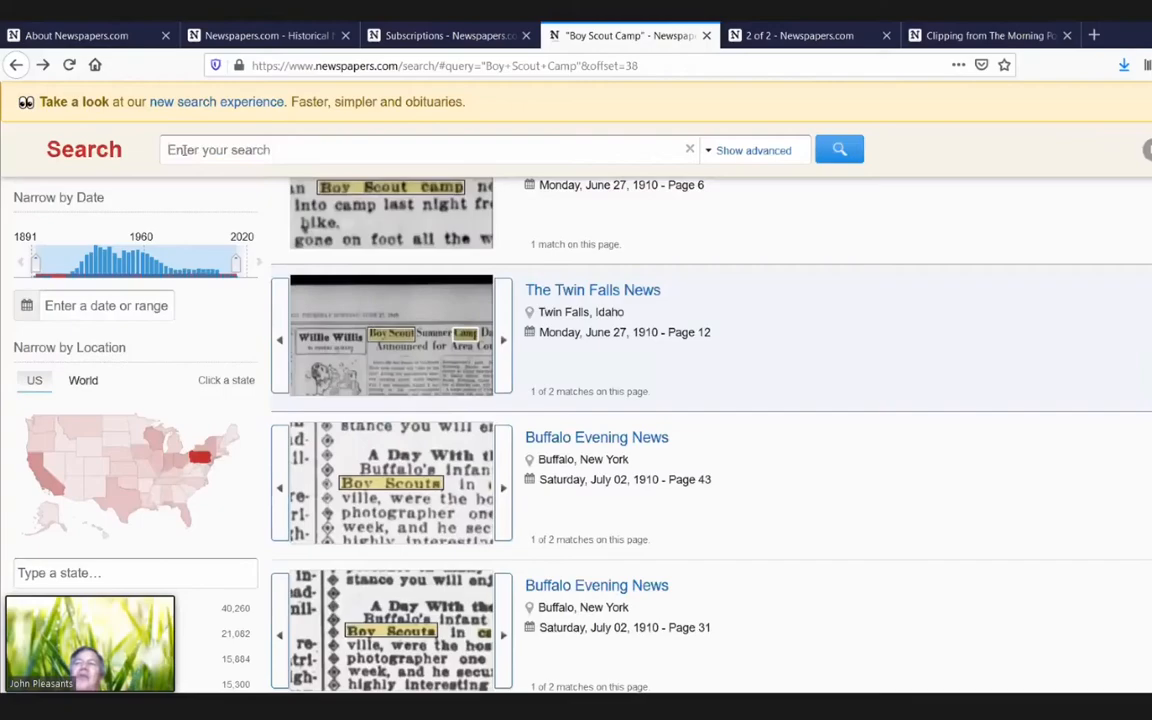
- Search California newspapers from 1910 to 2019 for "Camp Siskiyou" "Scout" and browse the matches
text(Camp Siskiyou)
click(98, 298)
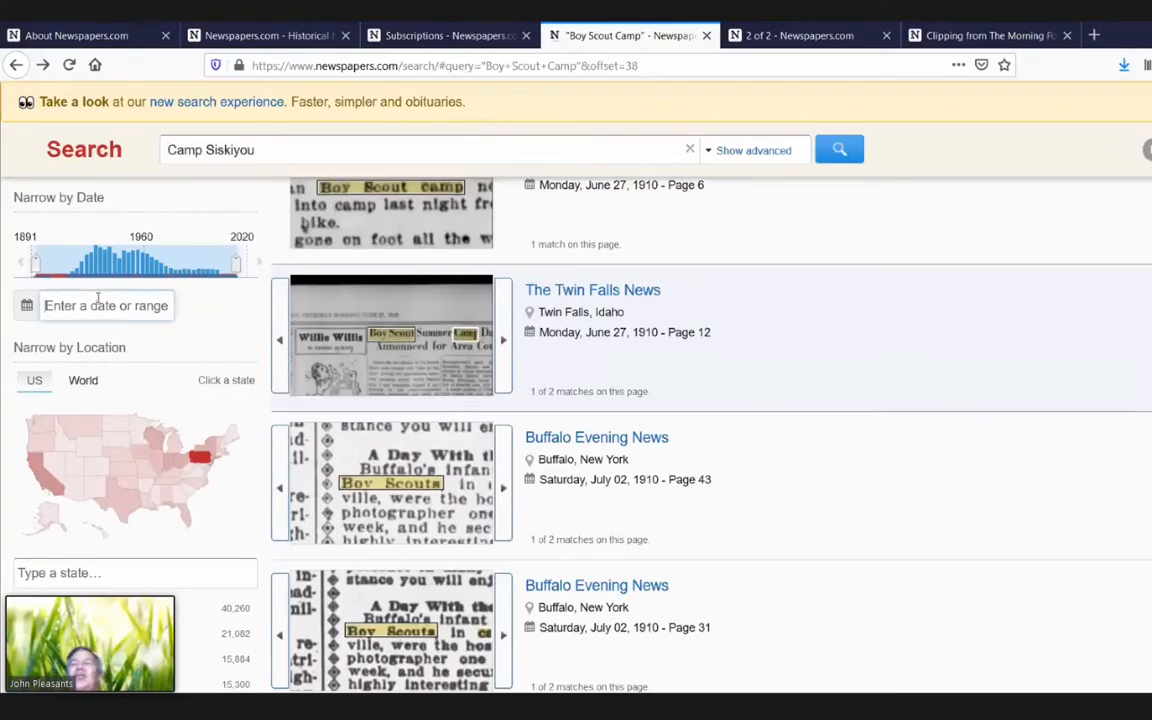
click(44, 472)
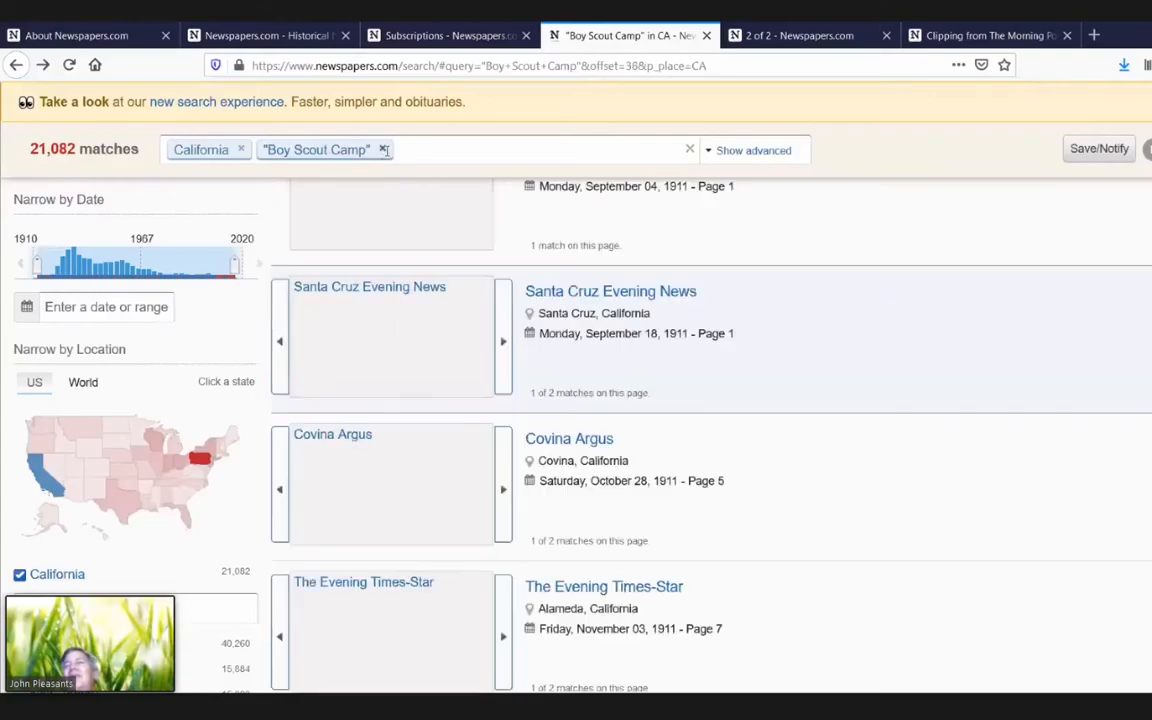
click(386, 150)
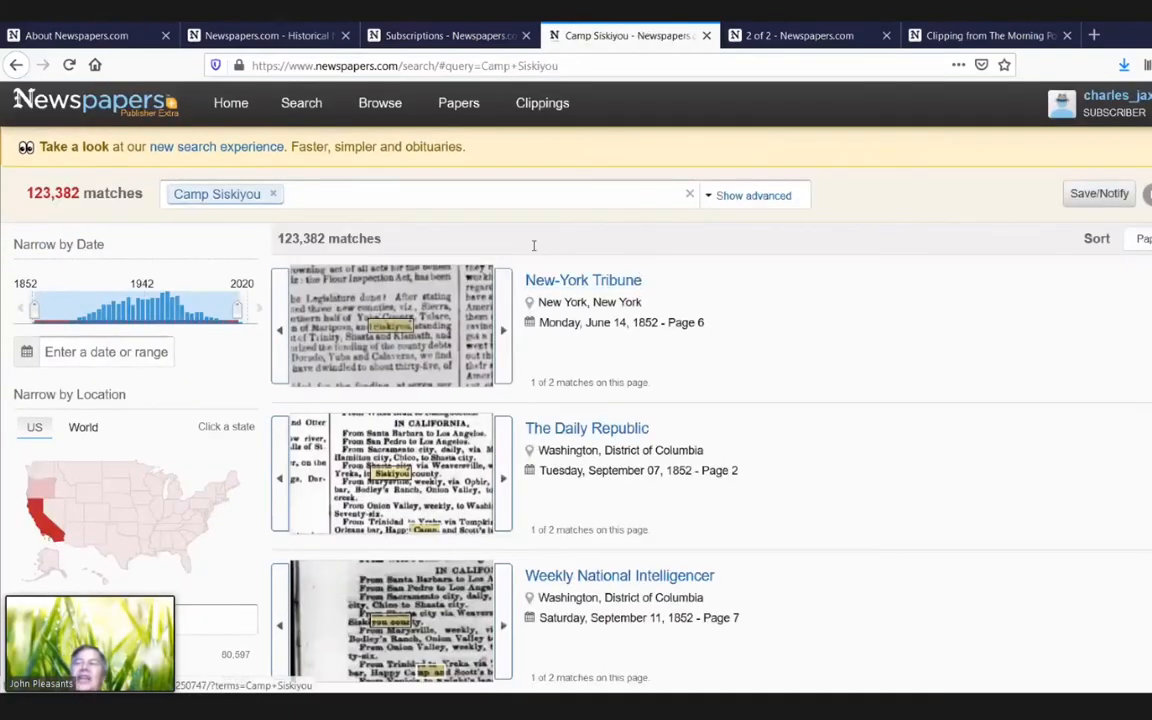
click(44, 532)
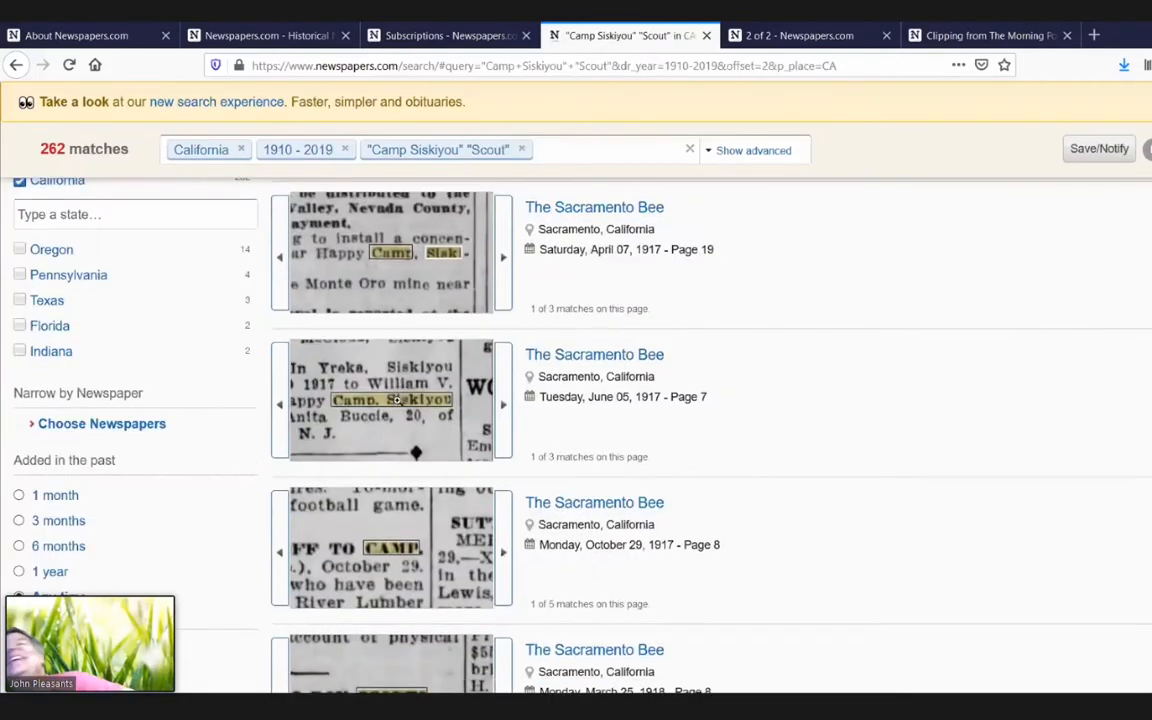
scroll(398, 404, down, 3)
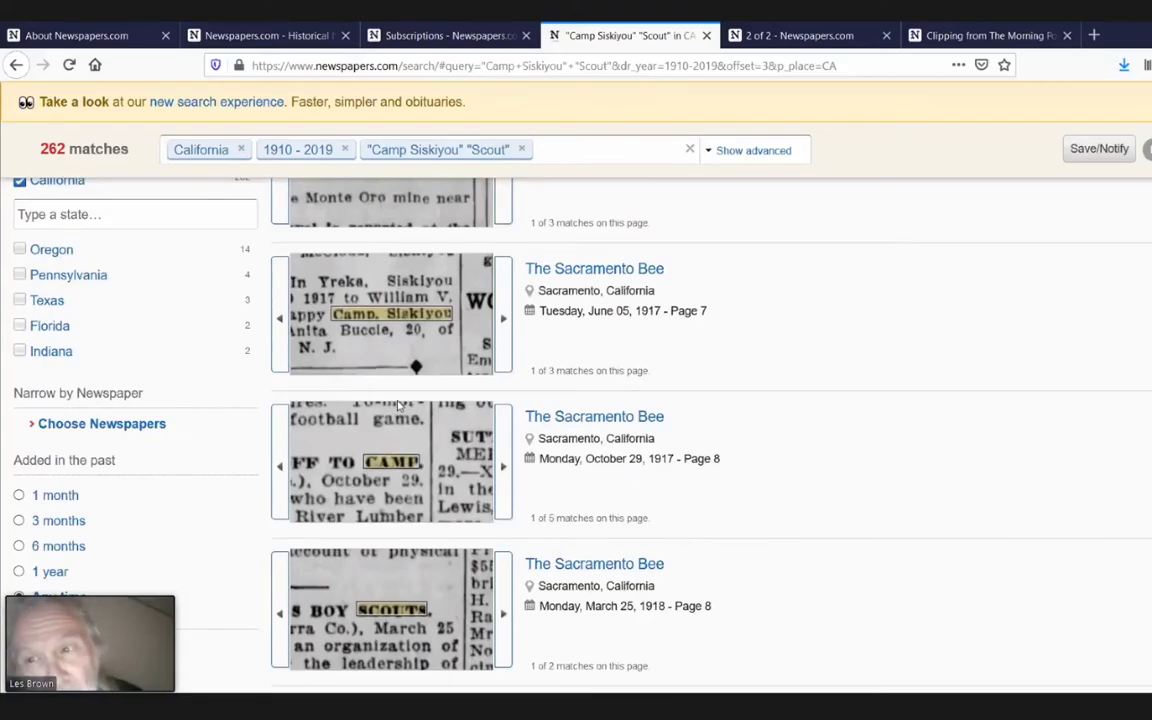
- Replace the search terms with the wildcard query Camp Mata* for California, 1910 to 2019, and browse the matches
click(515, 149)
key(BackSpace)
key(BackSpace)
key(BackSpace)
key(BackSpace)
key(BackSpace)
key(BackSpace)
key(BackSpace)
key(BackSpace)
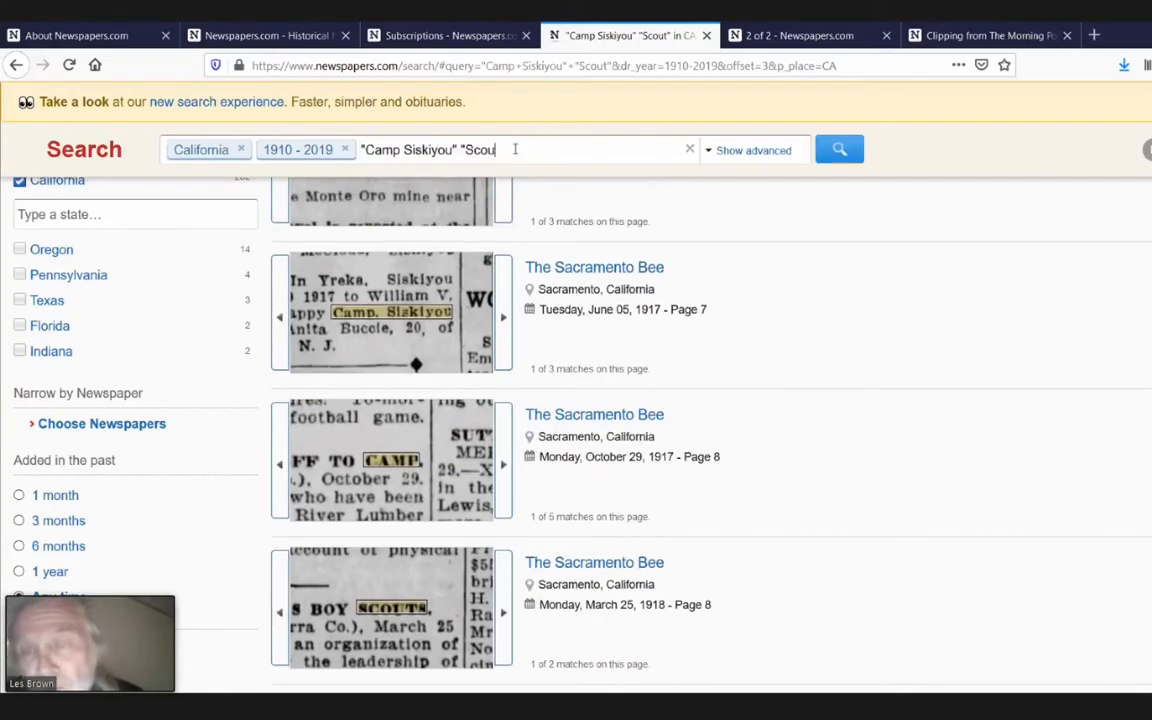
key(BackSpace)
key(BackSpace)
key(BackSpace)
key(BackSpace)
key(BackSpace)
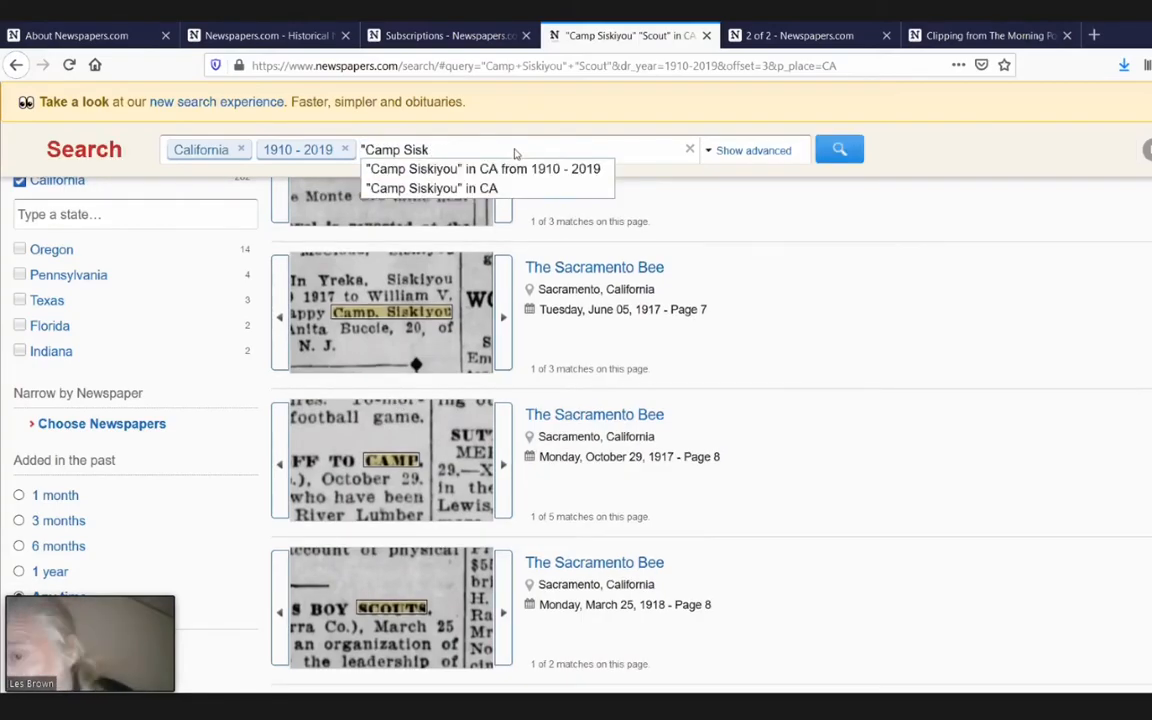
text(")
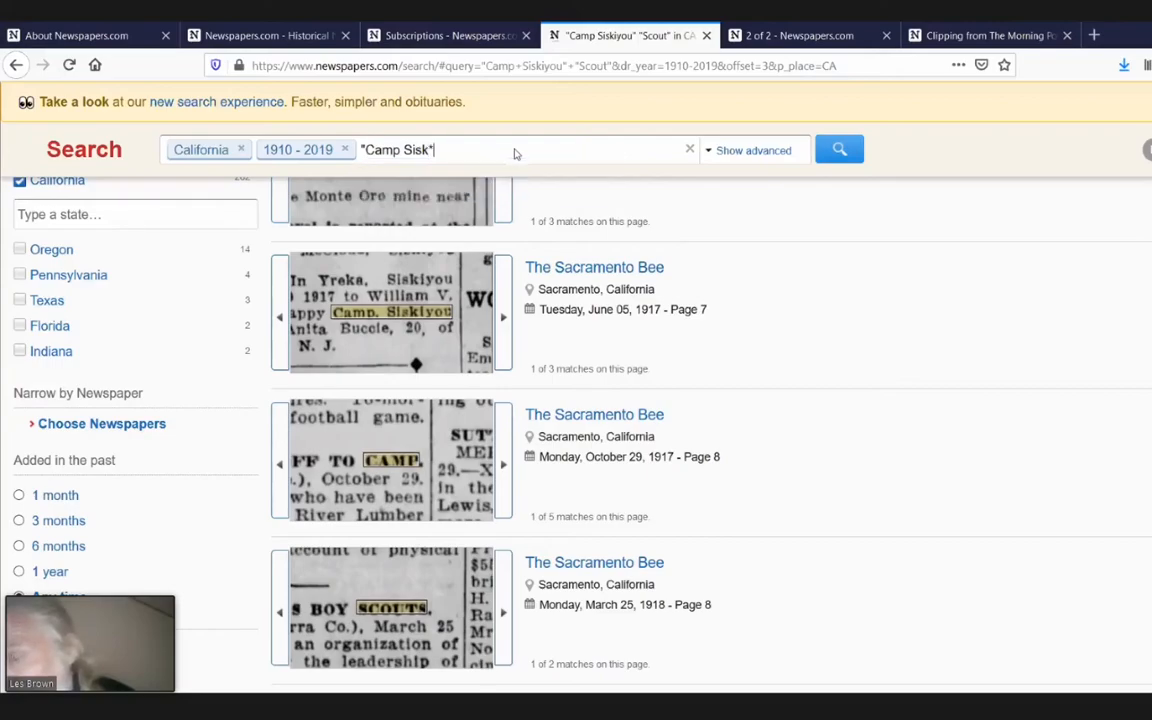
key(BackSpace)
key(BackSpace)
key(BackSpace)
key(BackSpace)
key(BackSpace)
key(BackSpace)
text(Mata)
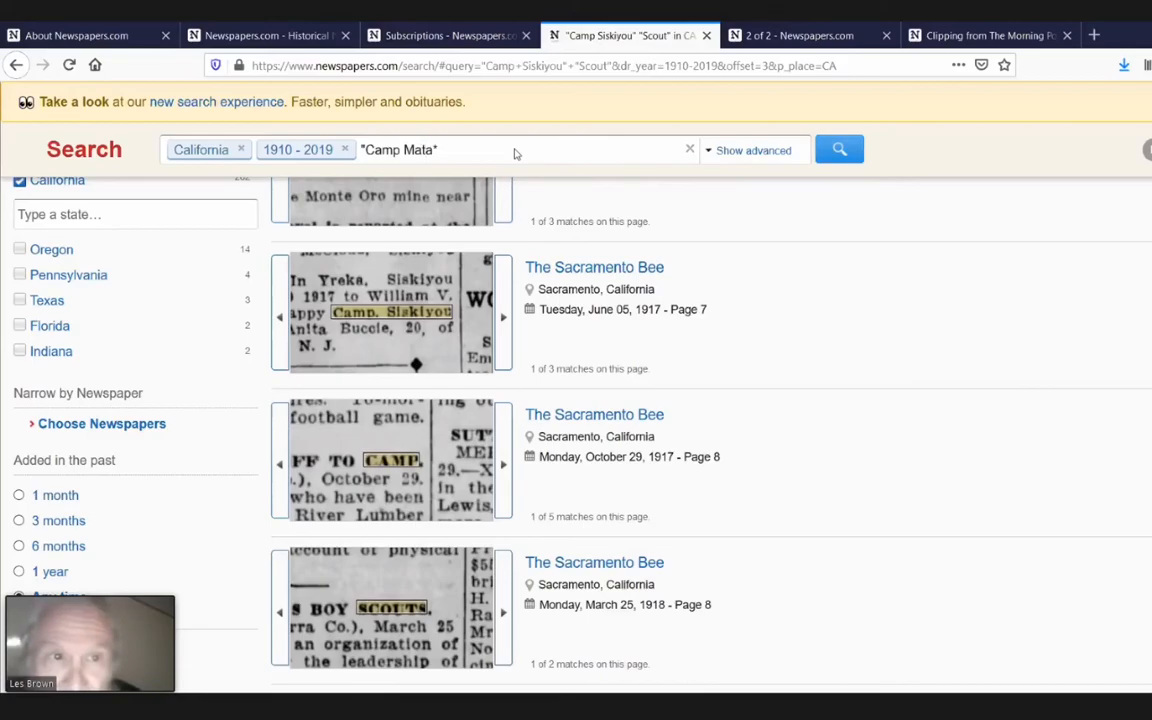
key(Return)
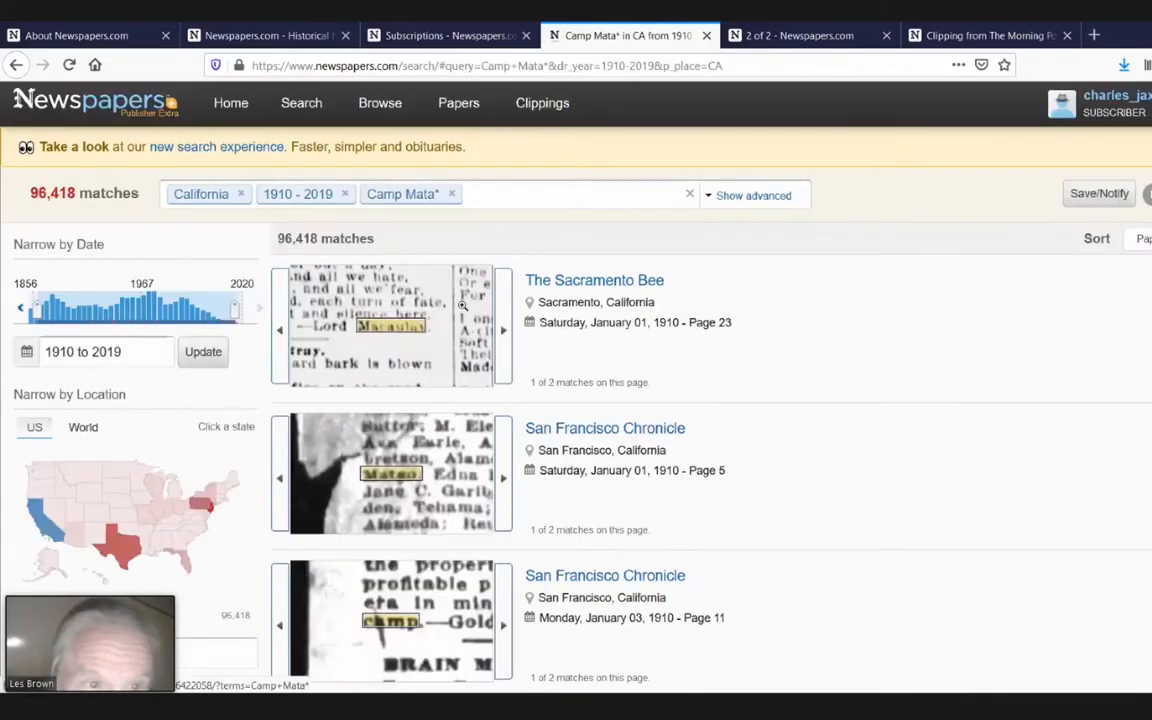
scroll(390, 560, down, 2)
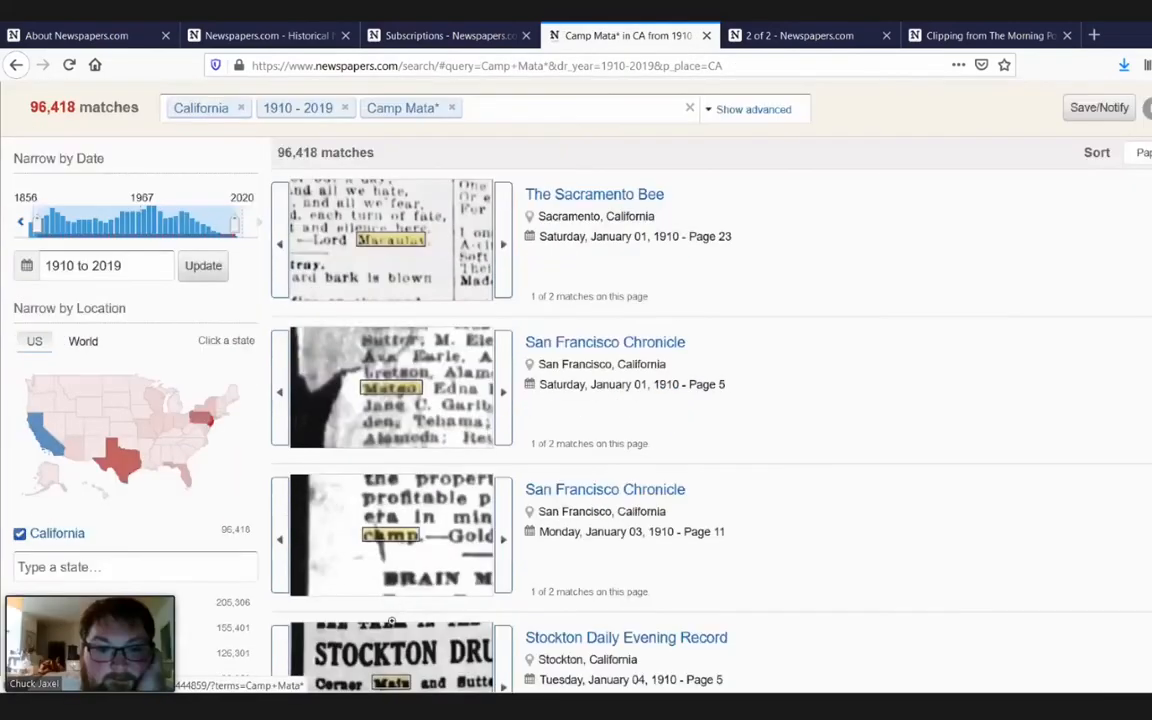
scroll(394, 601, down, 3)
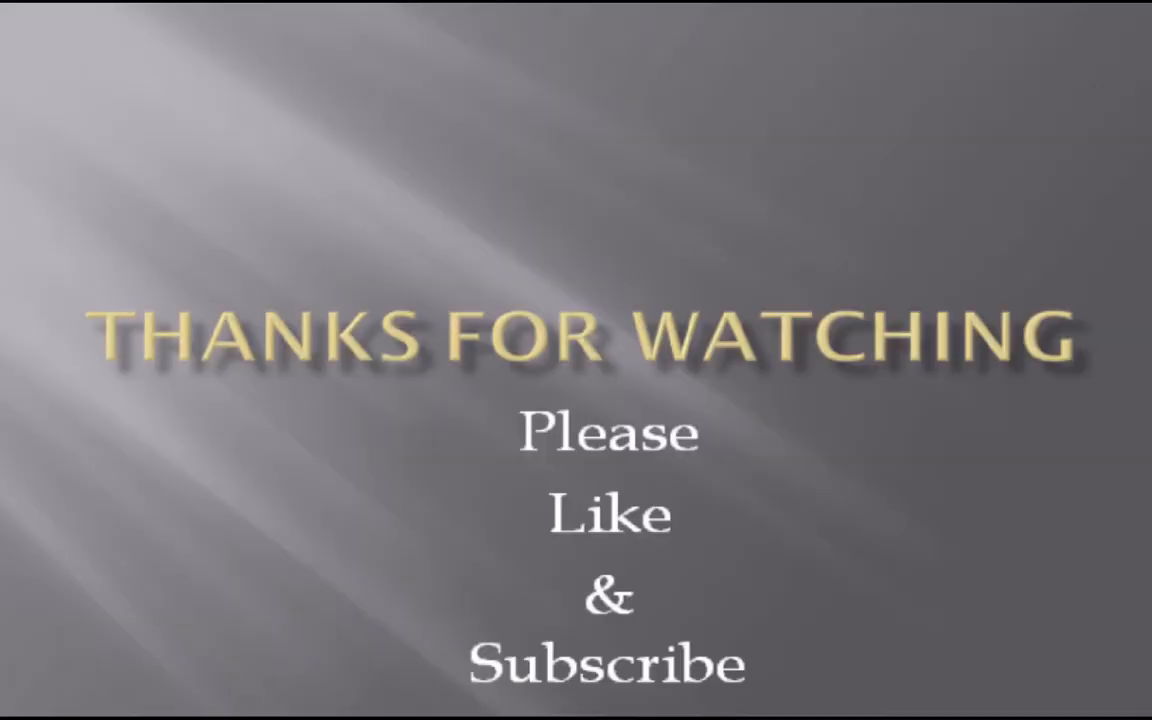